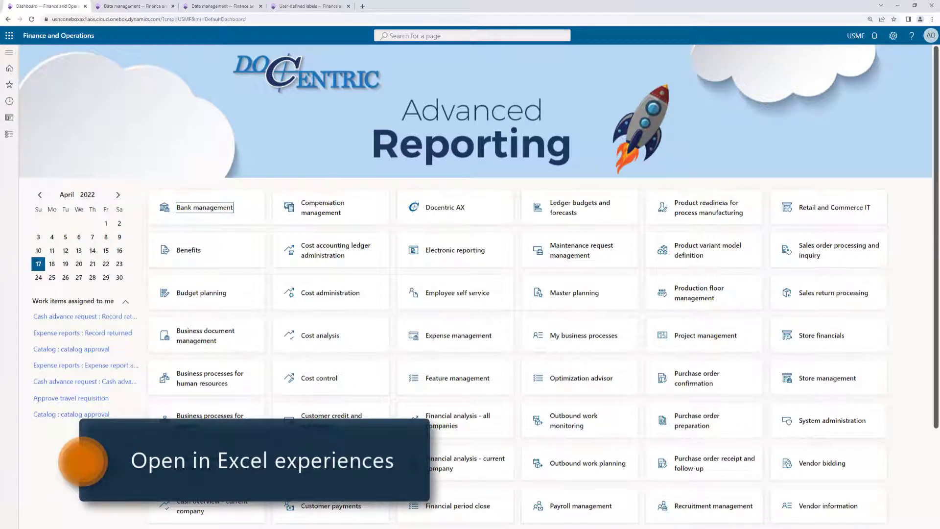
# Filter the target entities by "docentric" and select Docentric User-defined Labels and Docentric User-defined Labels Translations
pyautogui.click(135, 7)
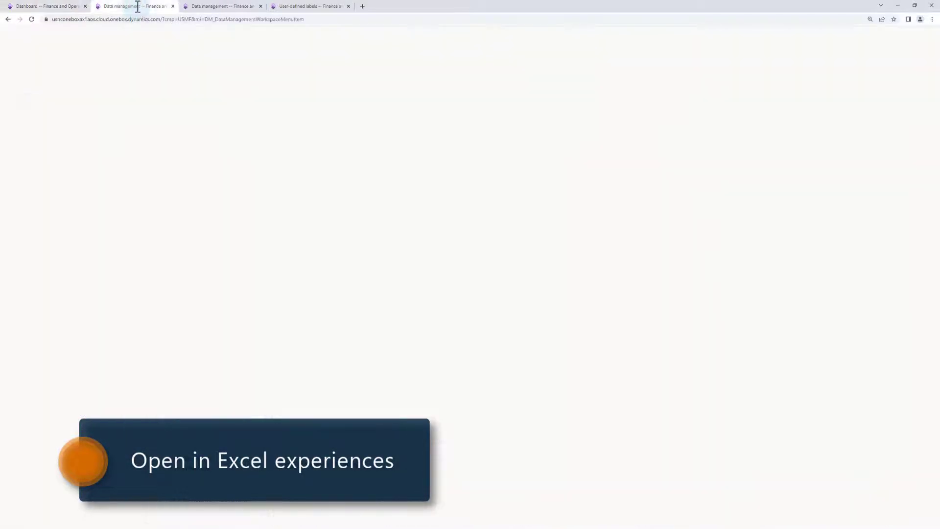
pyautogui.click(123, 251)
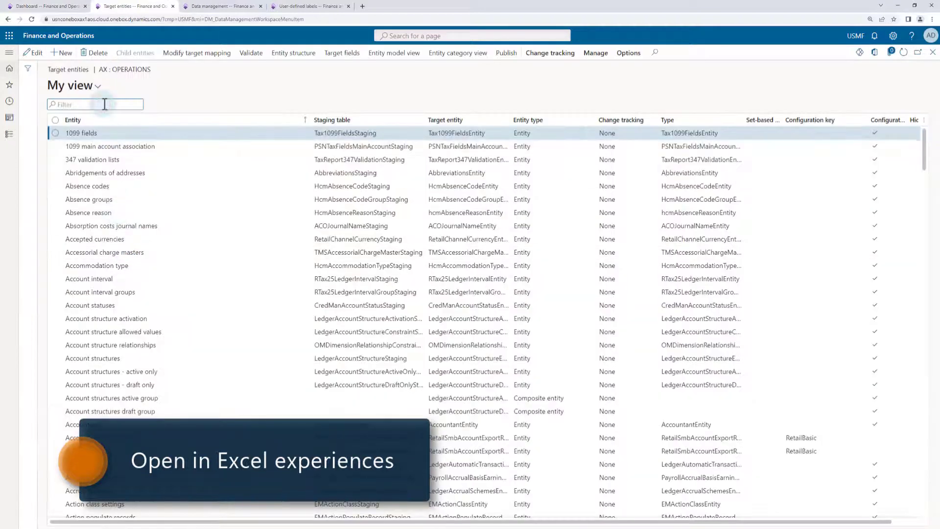
pyautogui.write('docentric')
pyautogui.press('Return')
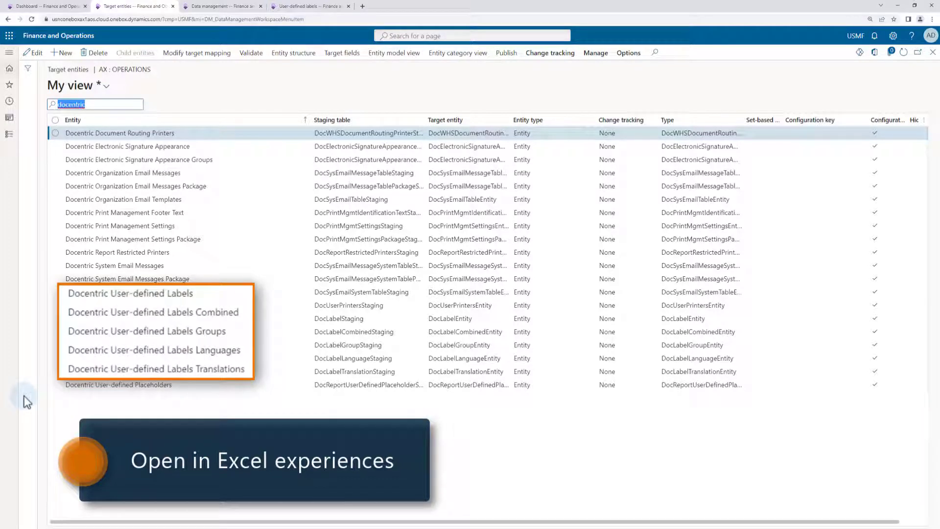
pyautogui.click(55, 319)
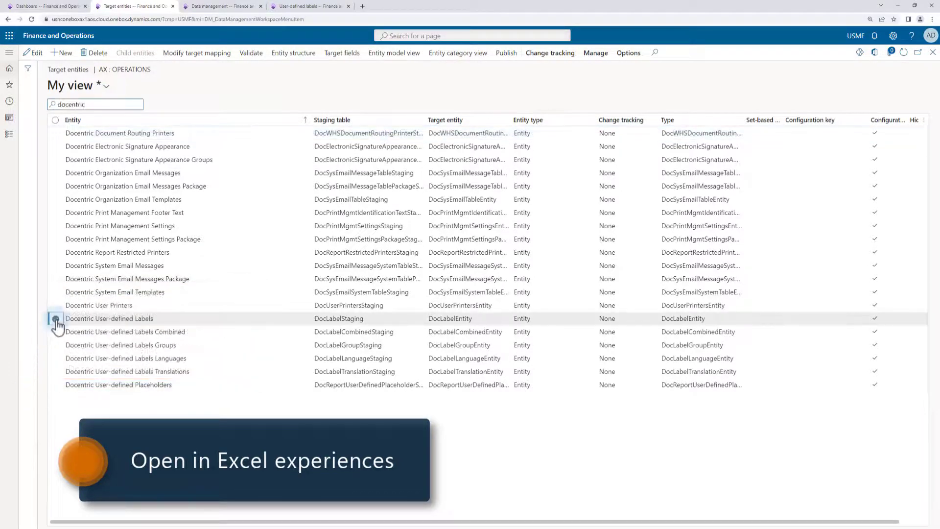
pyautogui.click(55, 371)
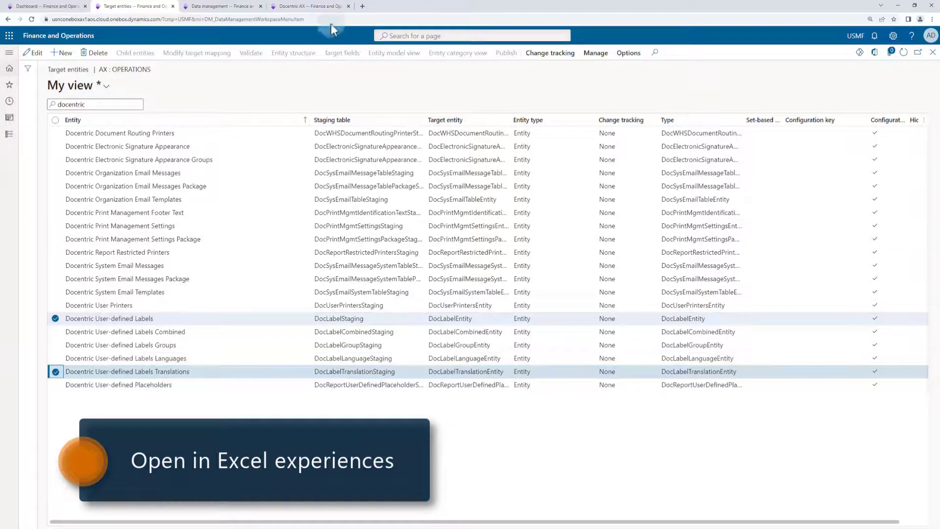
# Look at the Excel options offered for the user-defined labels list and for the page with all label translations
pyautogui.click(313, 7)
pyautogui.click(447, 191)
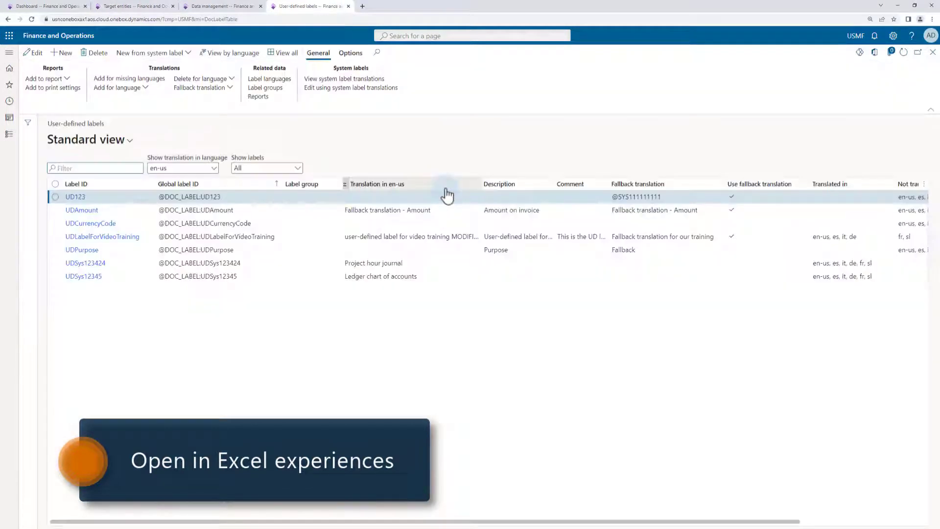
pyautogui.click(875, 54)
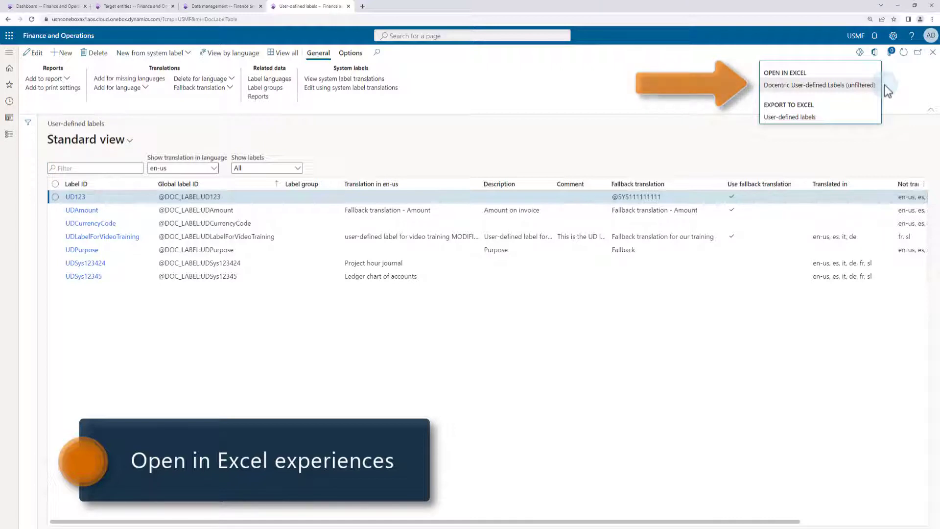
pyautogui.click(284, 53)
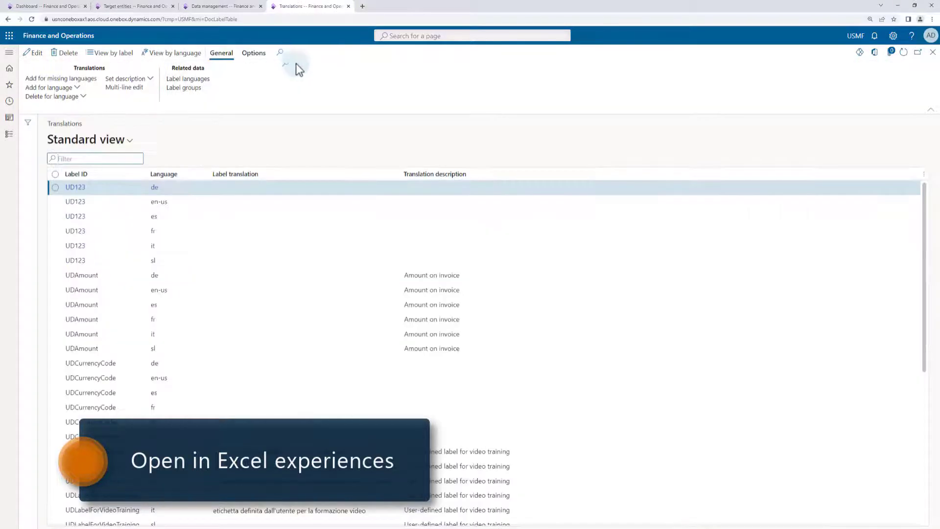
pyautogui.click(876, 54)
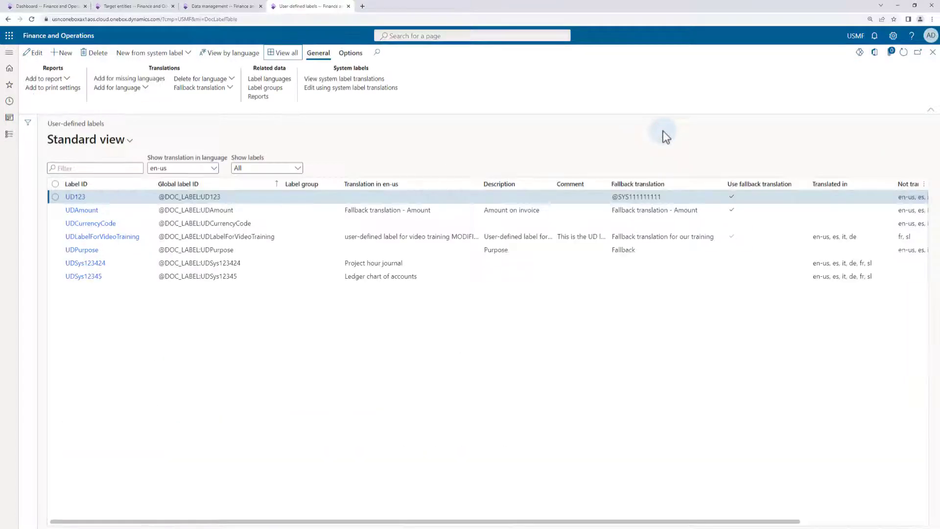
# Download the Docentric User-defined Labels (unfiltered) workbook from the user-defined labels list and open it maximized in Excel
pyautogui.click(875, 52)
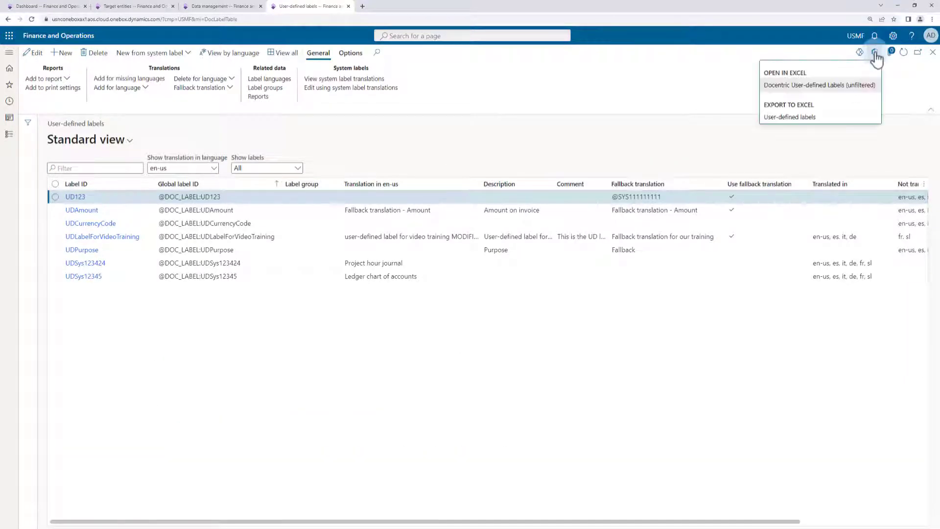
pyautogui.click(822, 86)
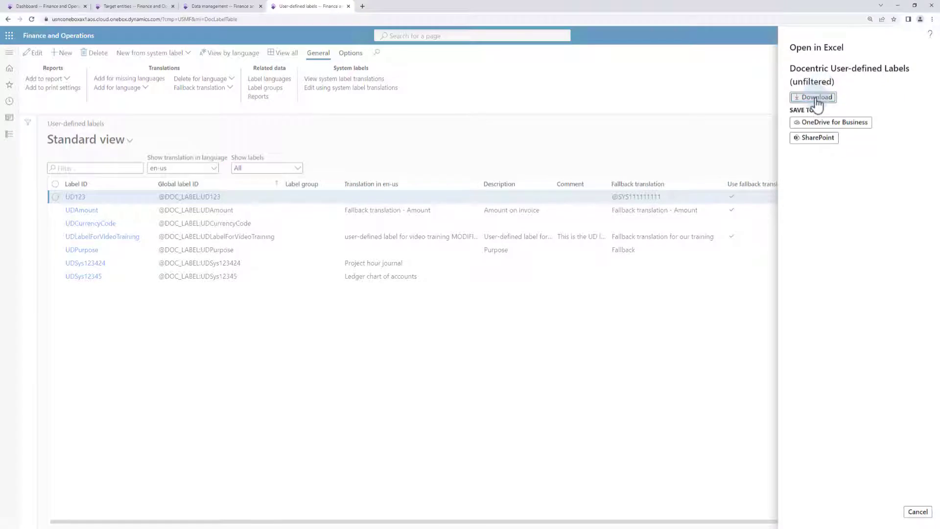
pyautogui.click(816, 97)
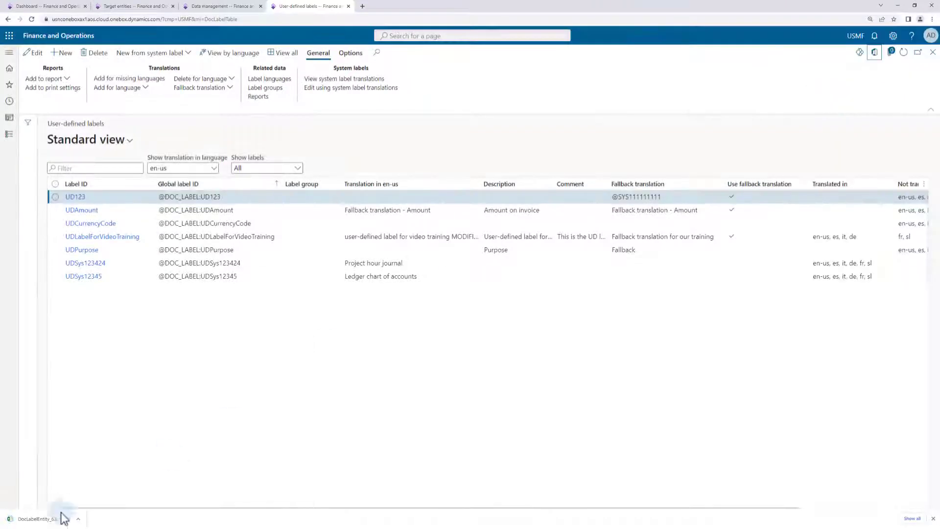
pyautogui.click(39, 518)
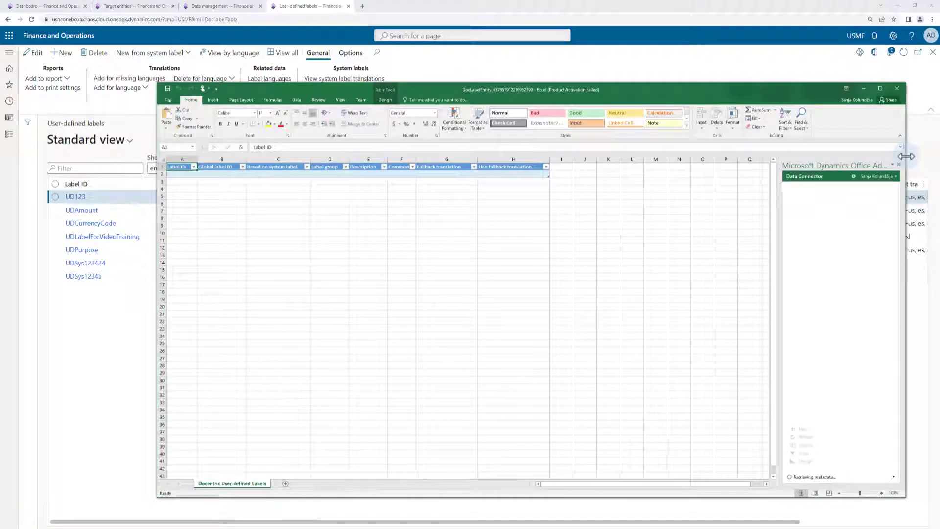
pyautogui.click(880, 88)
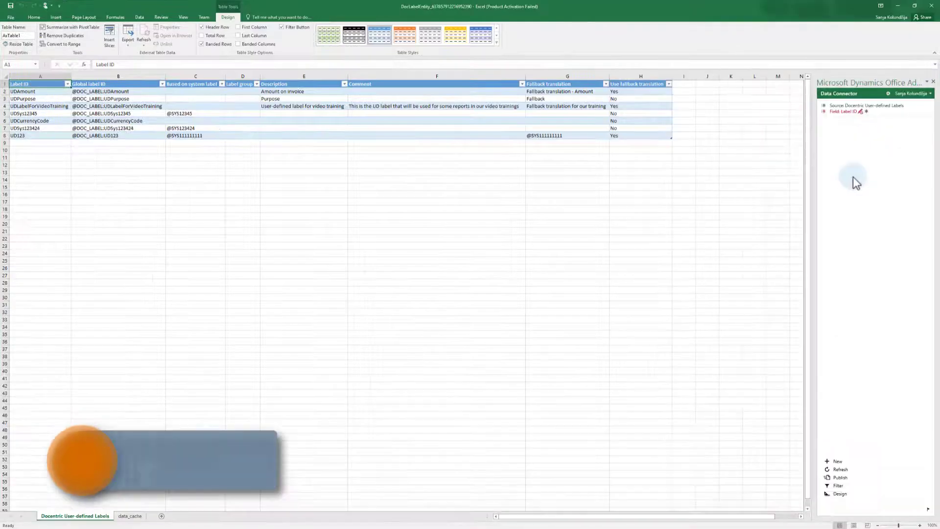
# Format the whole Global label ID column as Text
pyautogui.rightClick(118, 77)
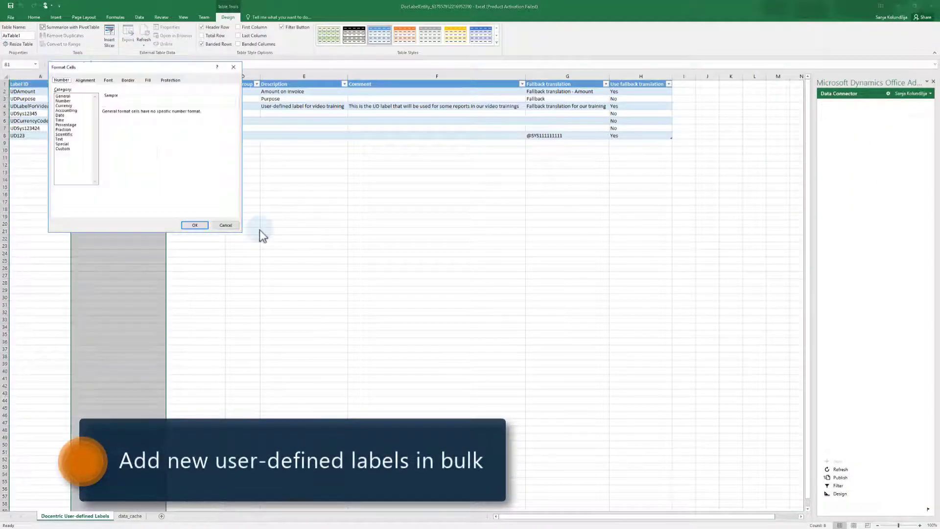
pyautogui.click(134, 156)
pyautogui.click(61, 139)
pyautogui.click(195, 224)
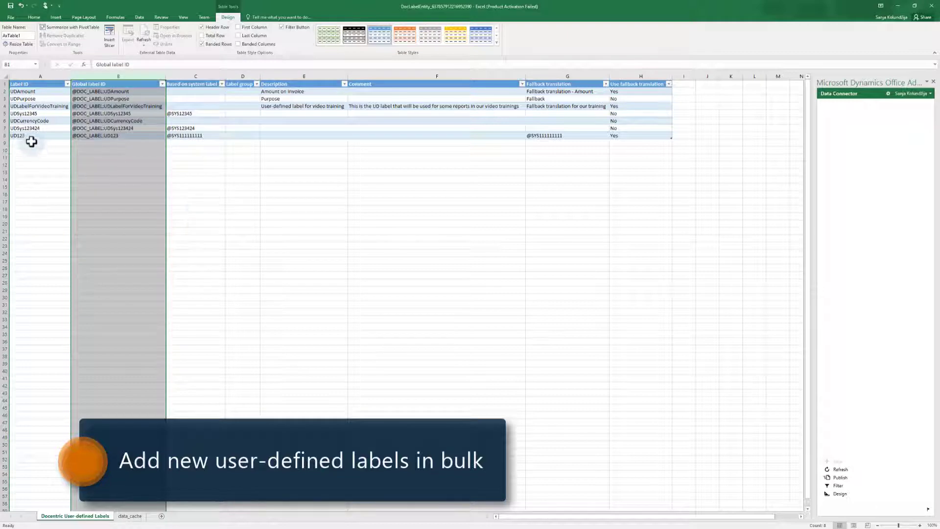
# Add two new label IDs, UDTest1 in A9 and UDTest2 in A10, below the existing records
pyautogui.click(54, 143)
pyautogui.write('UDTest')
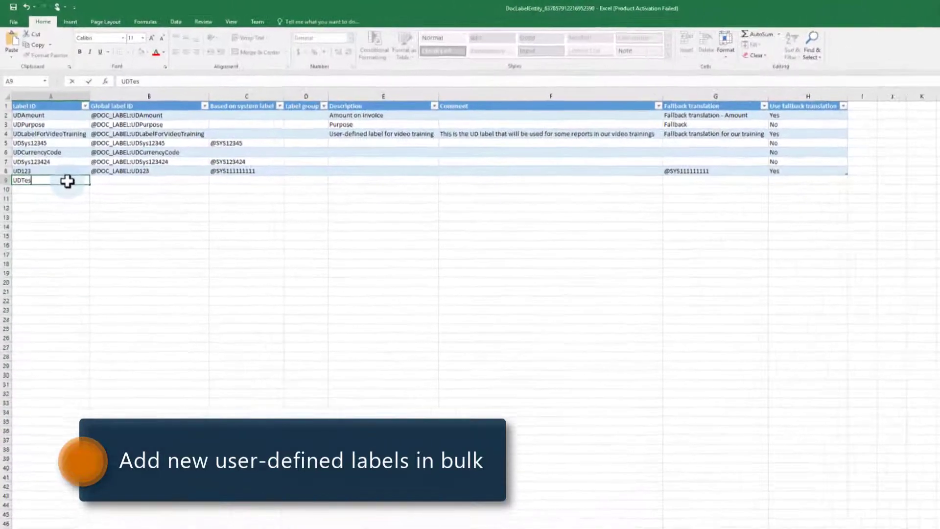
pyautogui.write('1')
pyautogui.press('Return')
pyautogui.write('UDT')
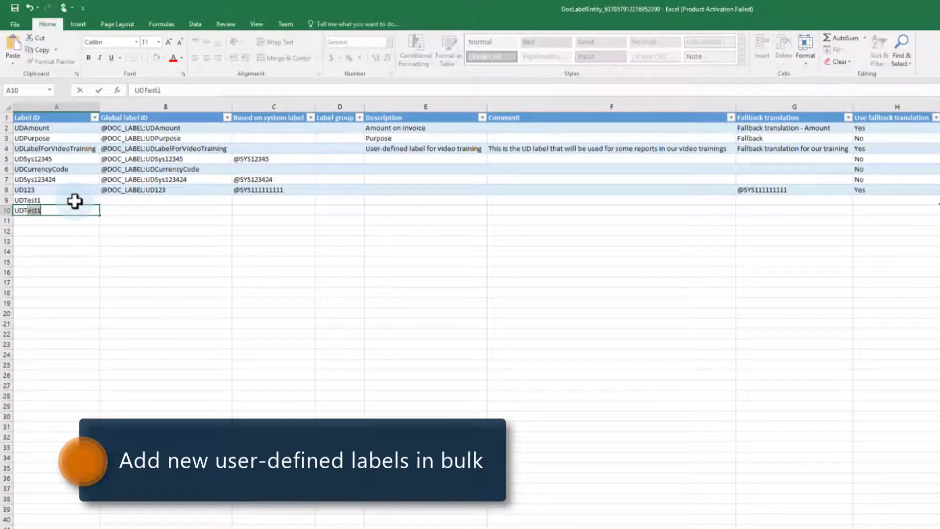
pyautogui.write('est2')
pyautogui.press('Return')
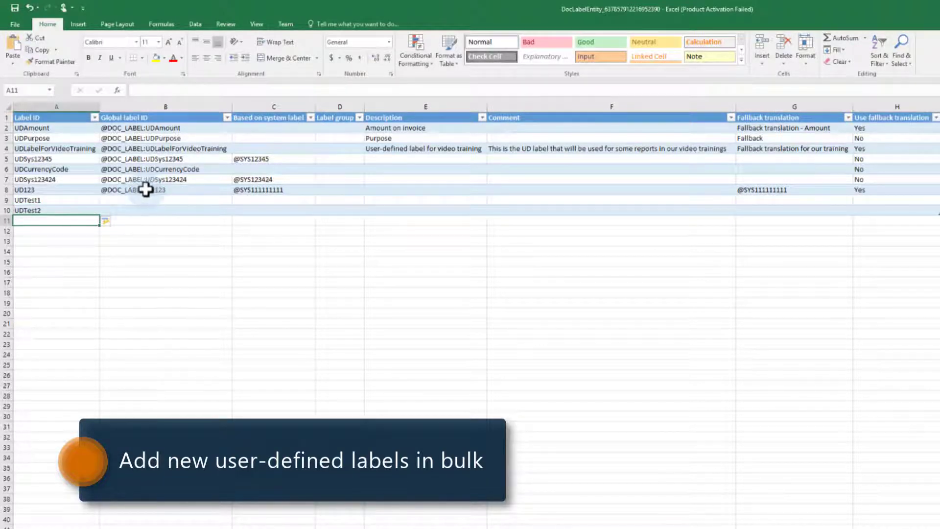
pyautogui.doubleClick(150, 190)
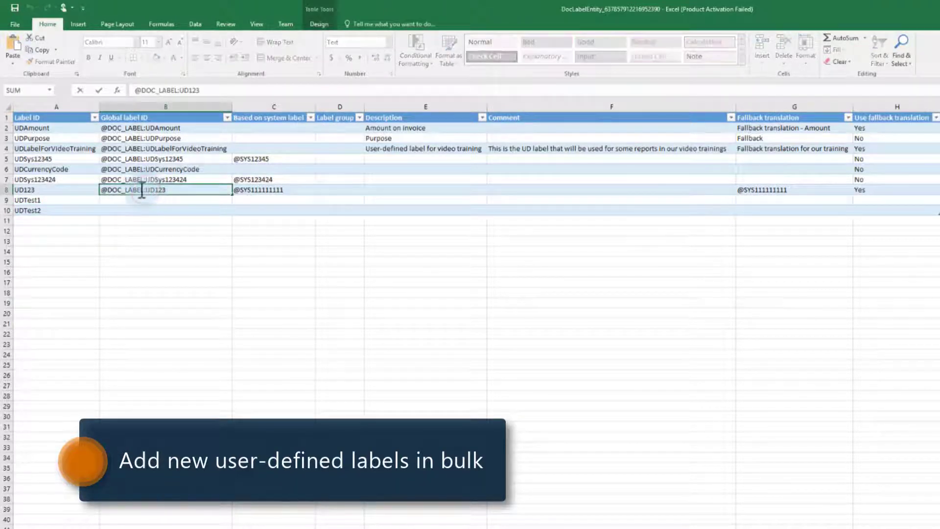
pyautogui.moveTo(142, 191); pyautogui.dragTo(105, 189)
pyautogui.hotkey('ctrl', 'c')
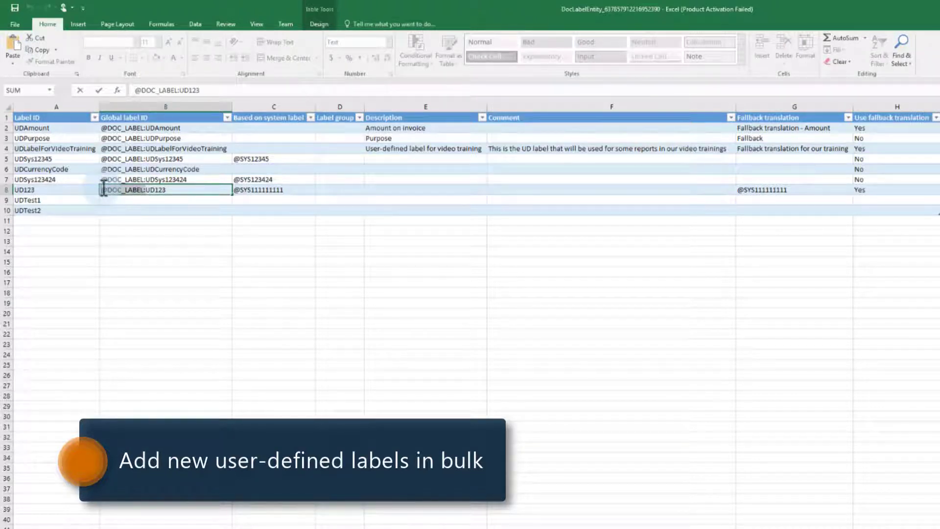
pyautogui.click(109, 199)
pyautogui.hotkey('ctrl', 'v')
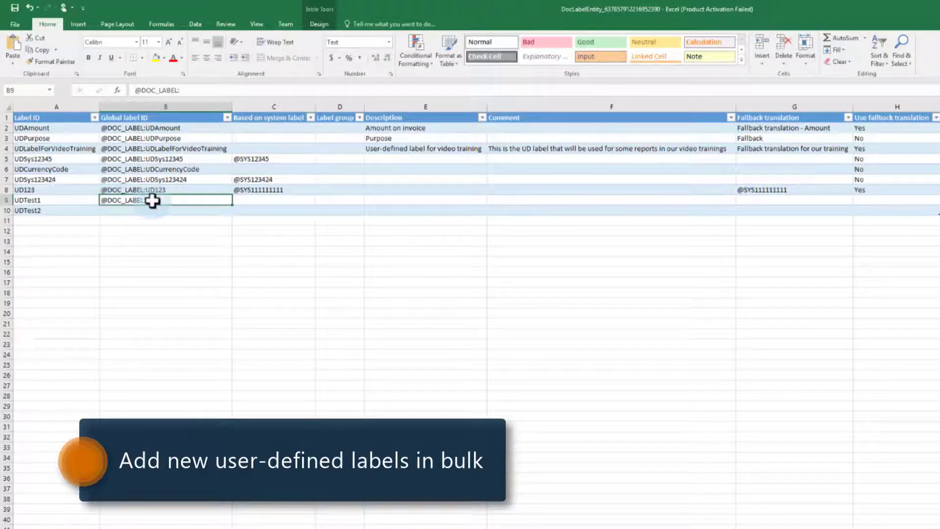
pyautogui.doubleClick(154, 201)
pyautogui.write('UDTest1')
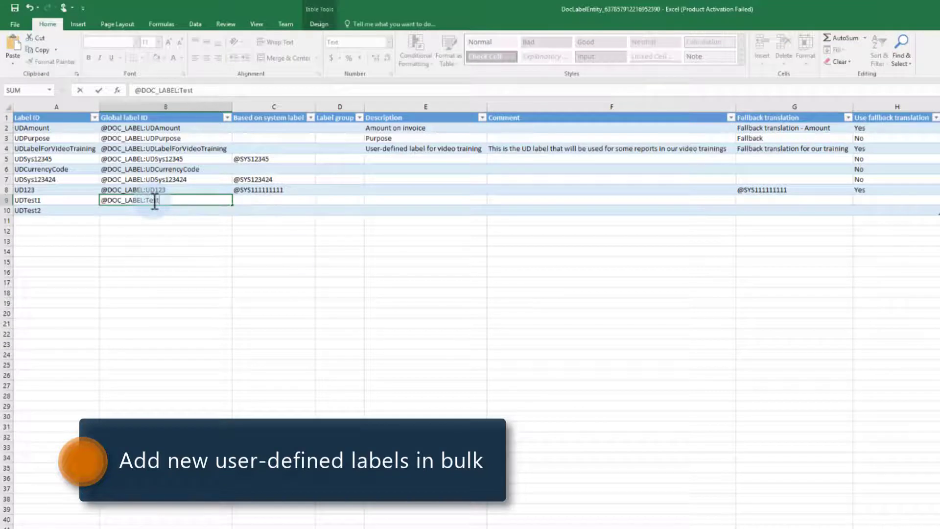
pyautogui.press('Return')
pyautogui.click(171, 201)
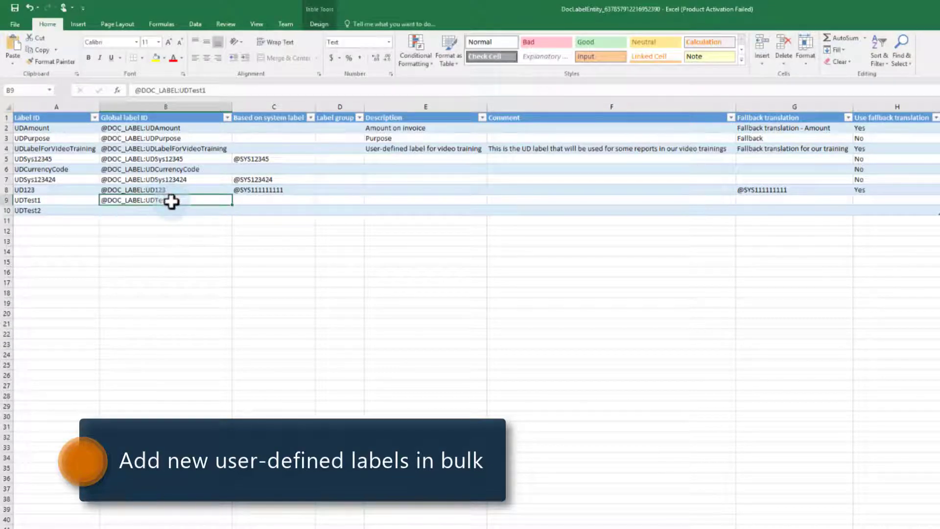
pyautogui.hotkey('ctrl', 'c')
pyautogui.click(172, 211)
pyautogui.hotkey('ctrl', 'v')
pyautogui.doubleClick(183, 210)
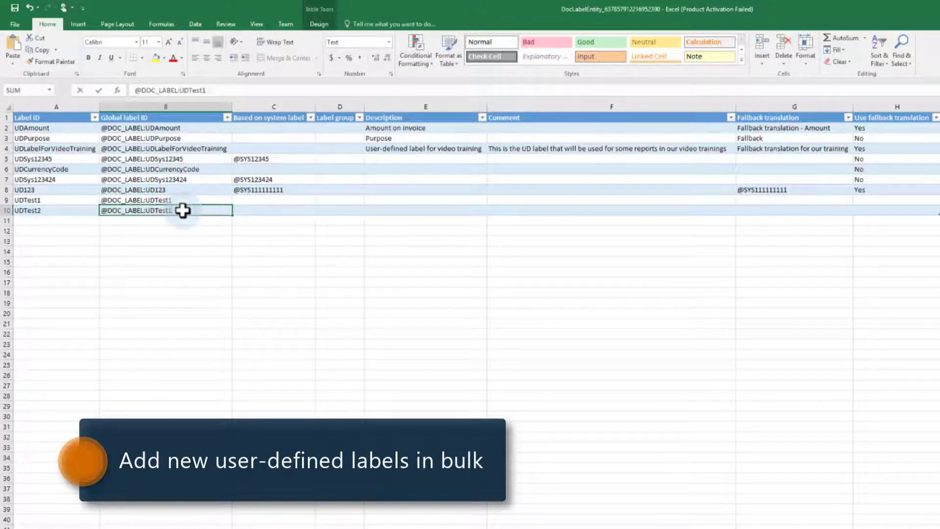
pyautogui.write('2')
pyautogui.press('Return')
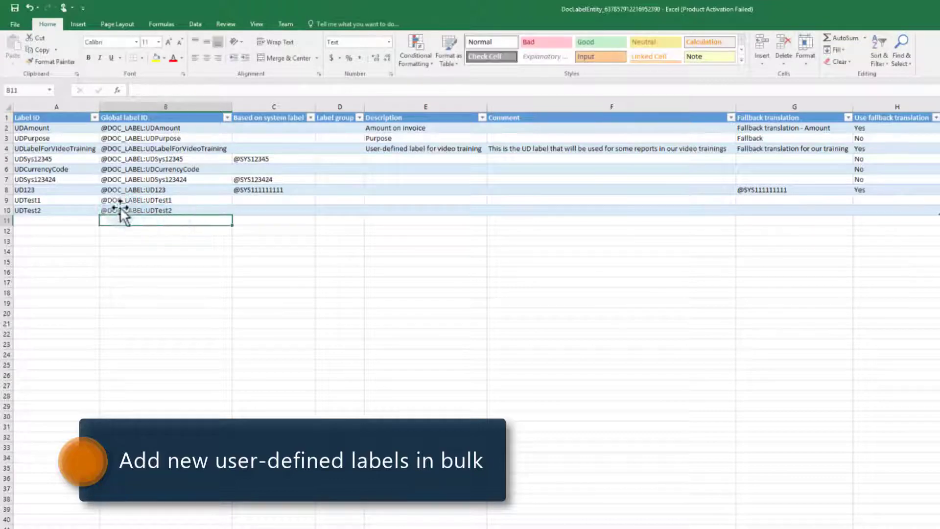
# Extend the label ID and global label ID series from rows 9 and 10 down to UDTest5 in row 13
pyautogui.moveTo(66, 175); pyautogui.dragTo(201, 185)
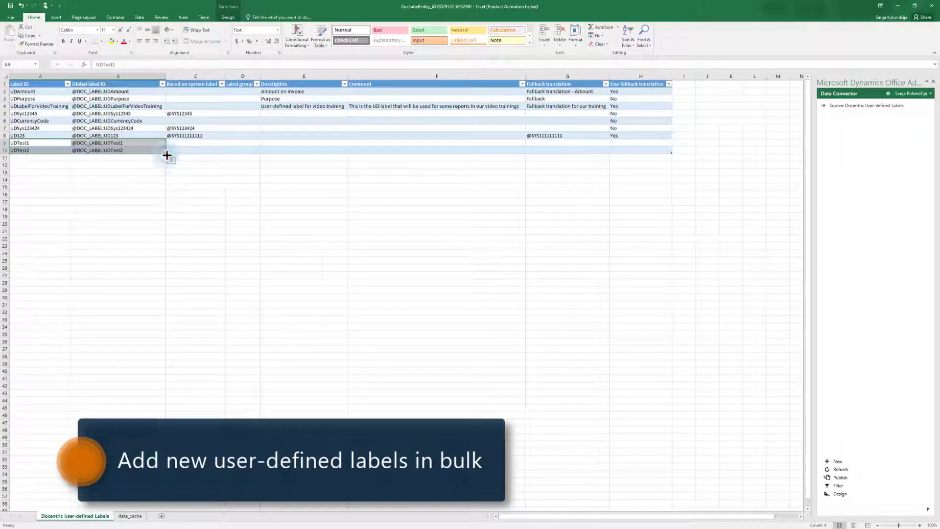
pyautogui.moveTo(166, 155); pyautogui.dragTo(168, 177)
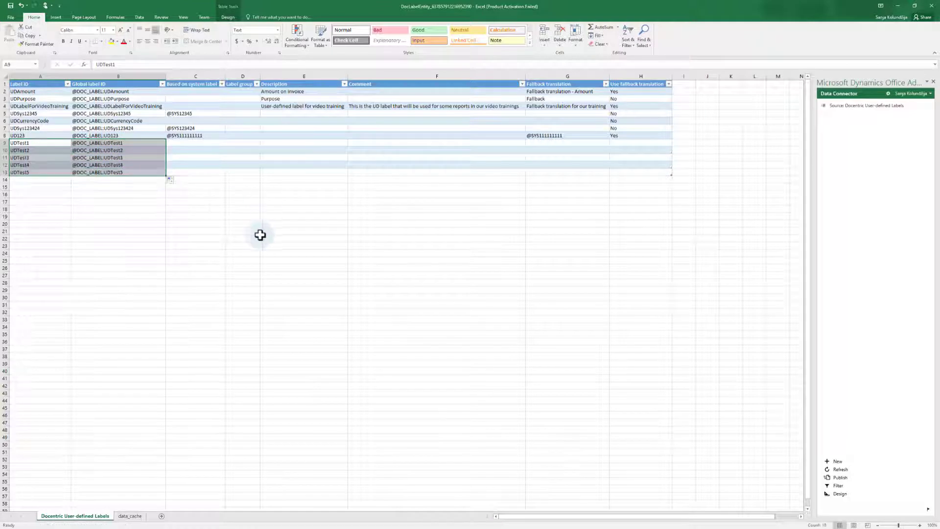
pyautogui.click(589, 193)
# Publish the workbook changes, return to Finance and Operations in the browser and refresh the user-defined labels list
pyautogui.click(840, 478)
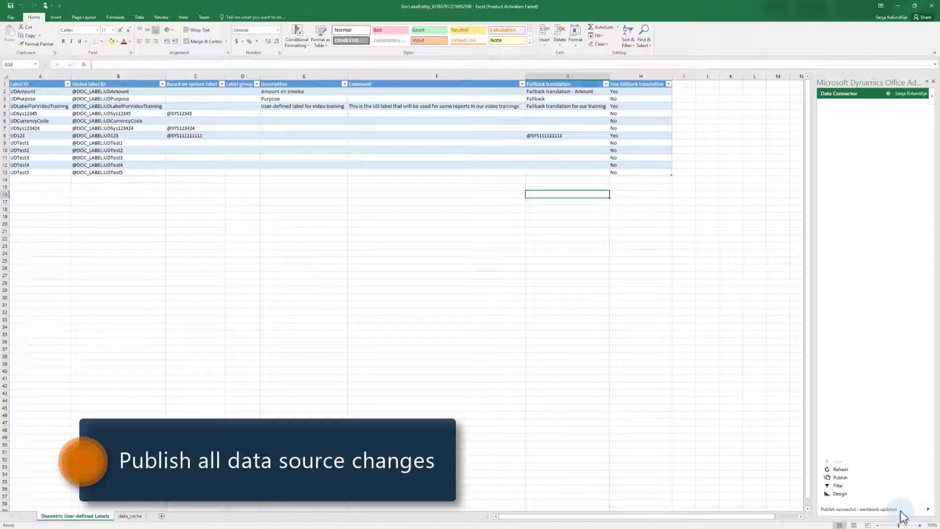
pyautogui.click(898, 6)
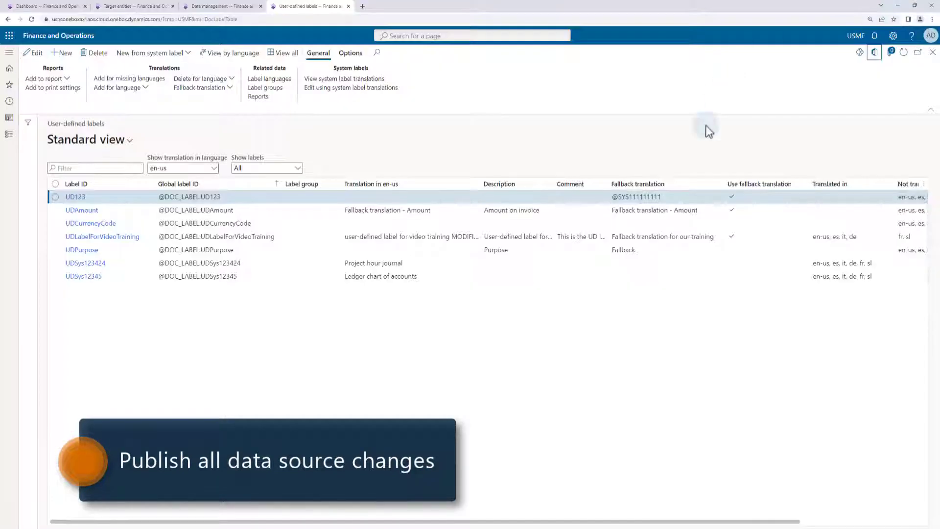
pyautogui.click(902, 54)
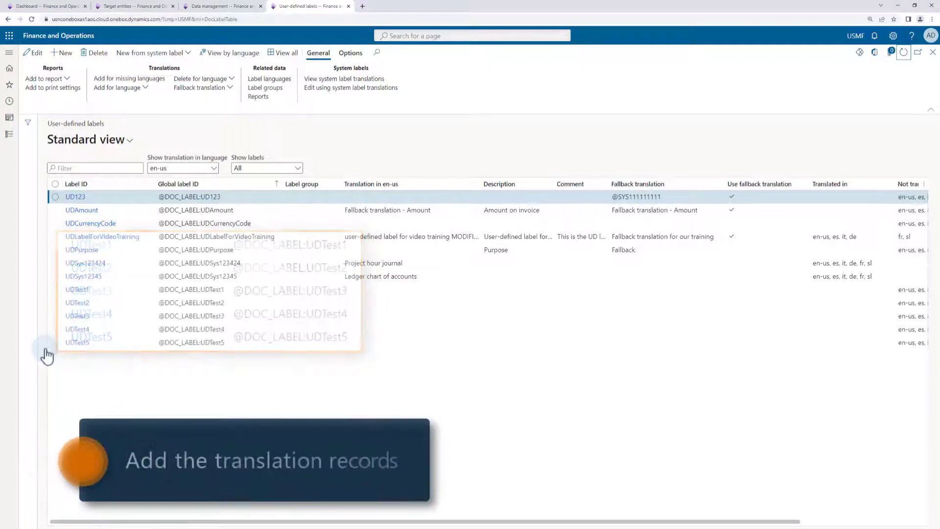
# Add translation records for the missing languages to labels UDTest1 through UDTest5 and open the details of UDTest1
pyautogui.click(55, 290)
pyautogui.click(55, 302)
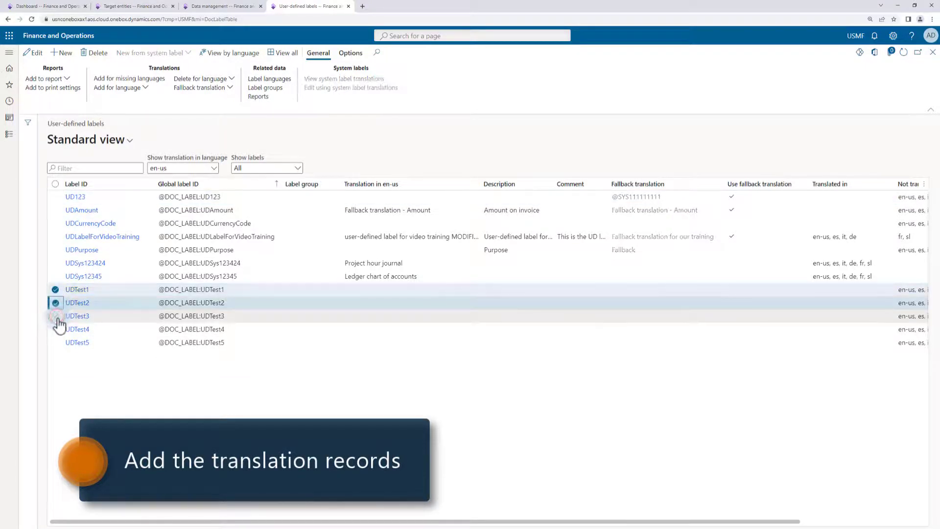
pyautogui.click(56, 315)
pyautogui.click(55, 329)
pyautogui.click(56, 343)
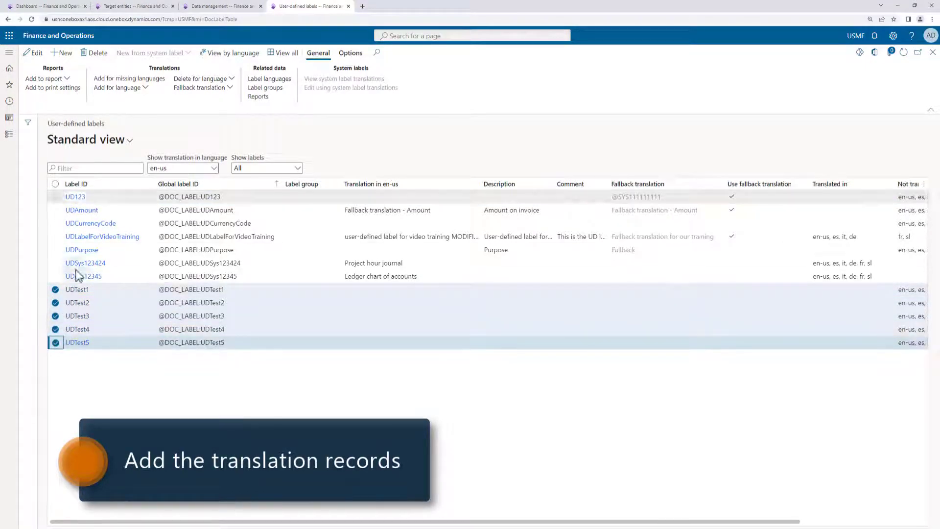
pyautogui.click(157, 80)
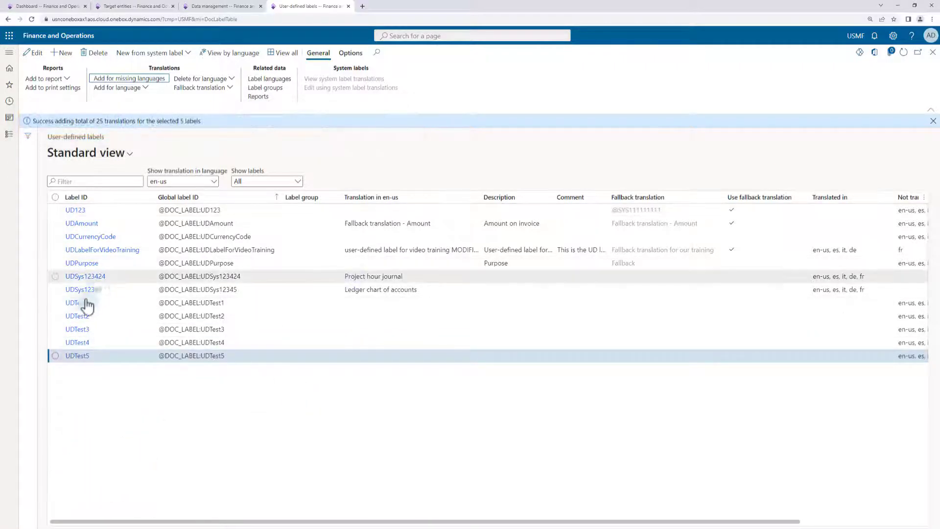
pyautogui.click(84, 303)
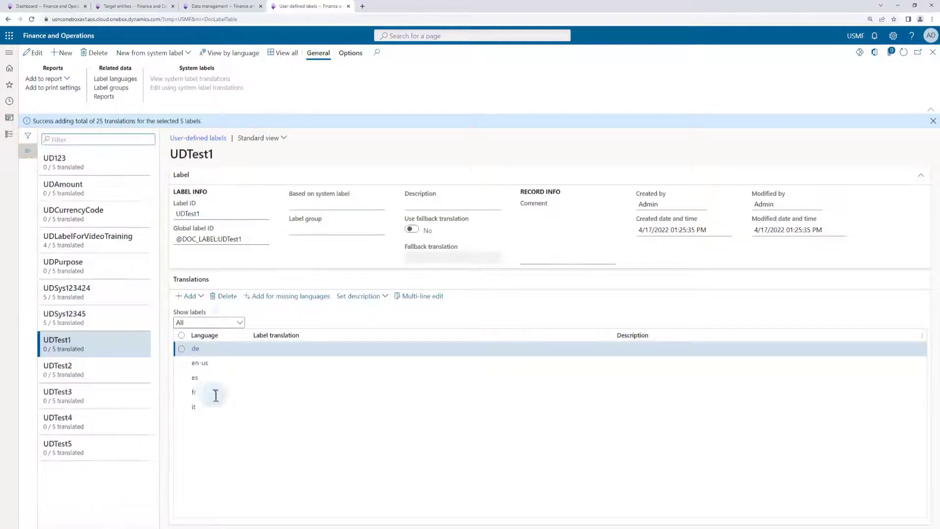
# Check the translation records of labels UDTest2 through UDTest5 and open the list of all label translations
pyautogui.click(69, 372)
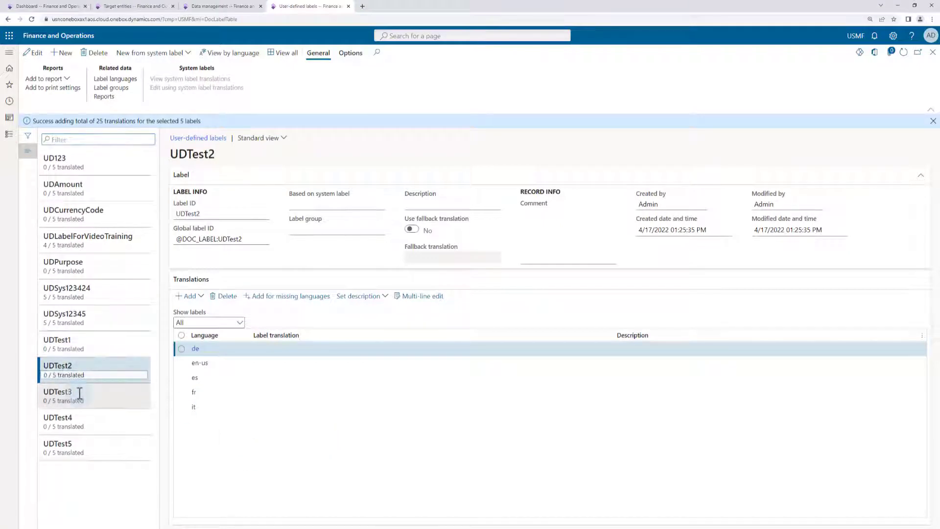
pyautogui.click(79, 393)
pyautogui.click(81, 419)
pyautogui.click(82, 445)
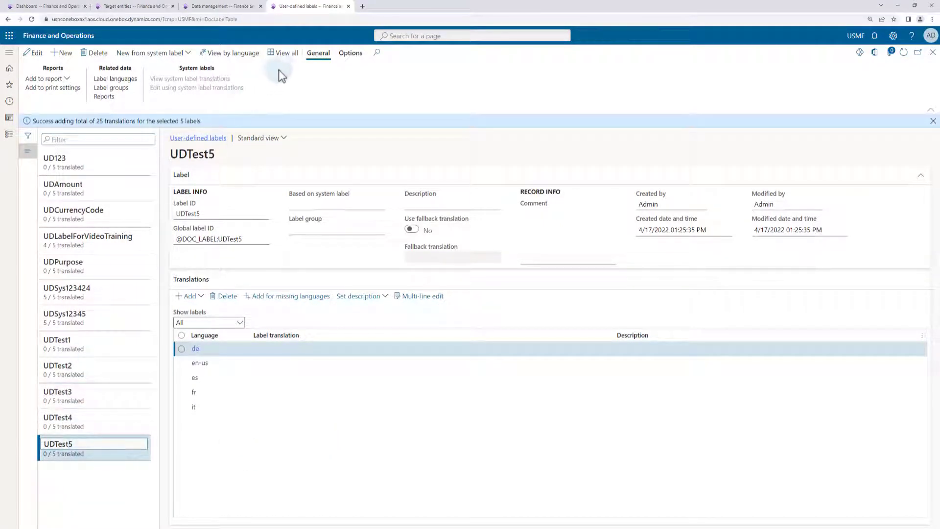
pyautogui.click(288, 57)
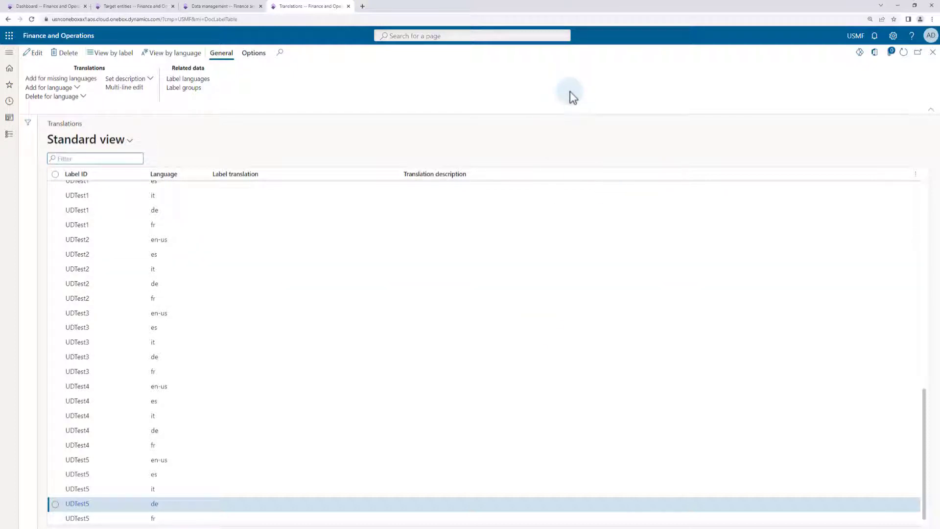
# Download the unfiltered Docentric User-defined Labels Translations workbook, open it in Excel and enable editing
pyautogui.click(875, 52)
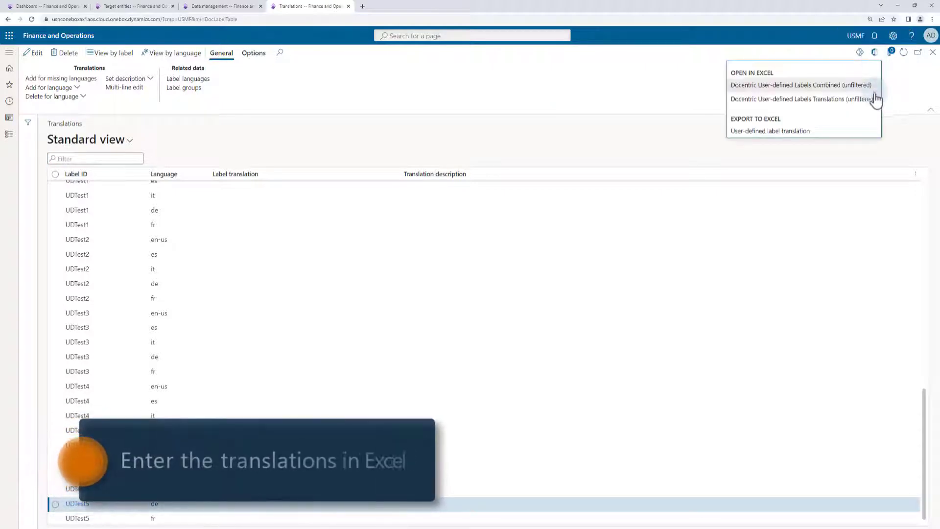
pyautogui.click(846, 100)
pyautogui.click(830, 97)
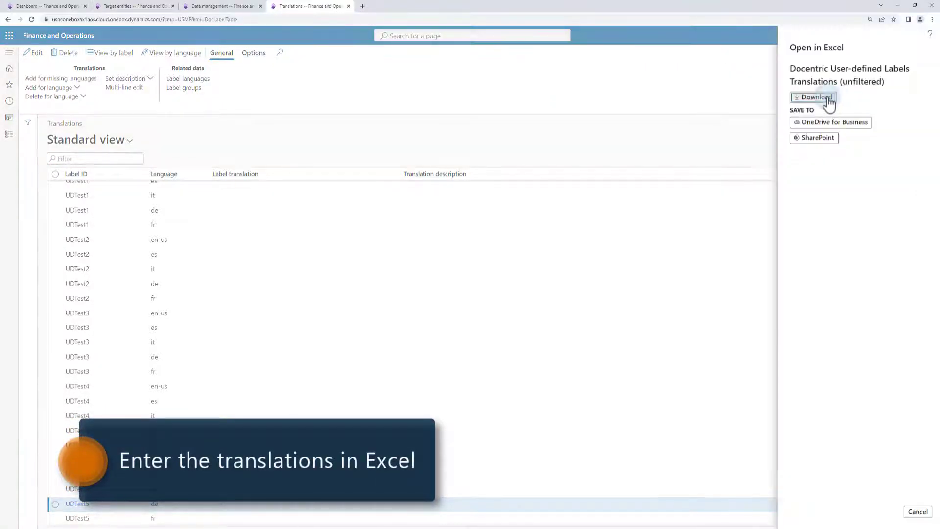
pyautogui.click(37, 518)
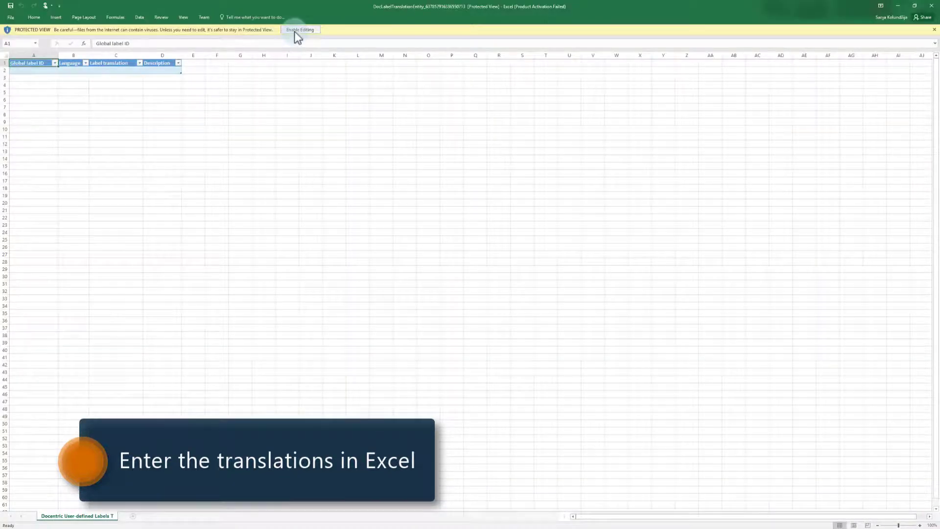
pyautogui.click(299, 30)
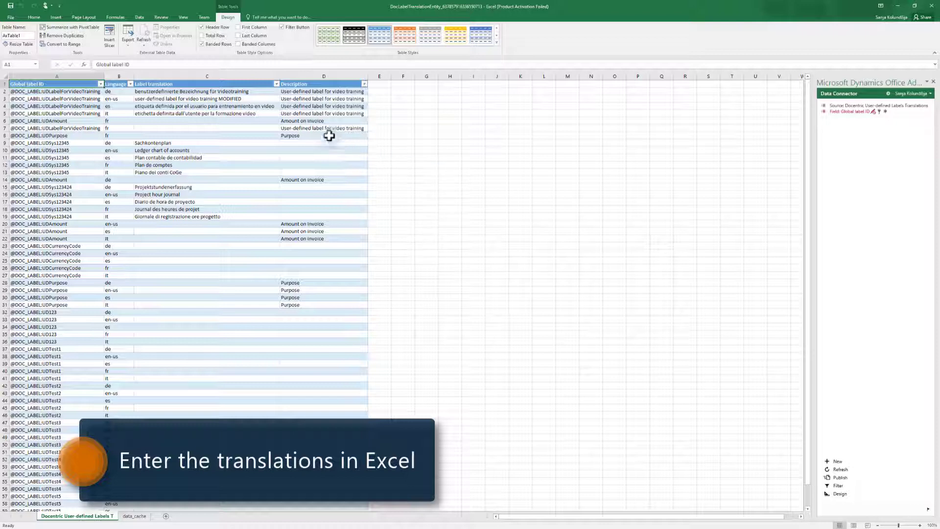
# Filter the Language column to show only en-us rows
pyautogui.click(130, 84)
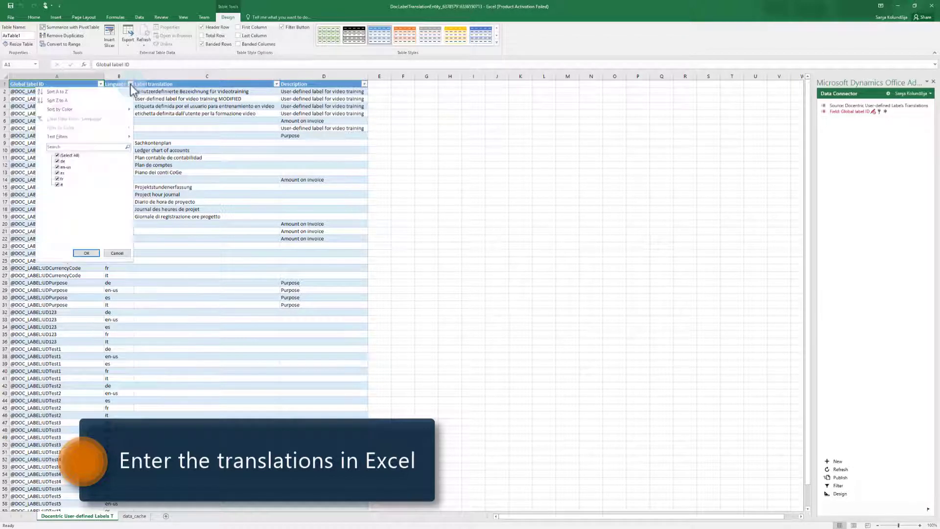
pyautogui.click(59, 156)
pyautogui.click(57, 167)
pyautogui.click(86, 253)
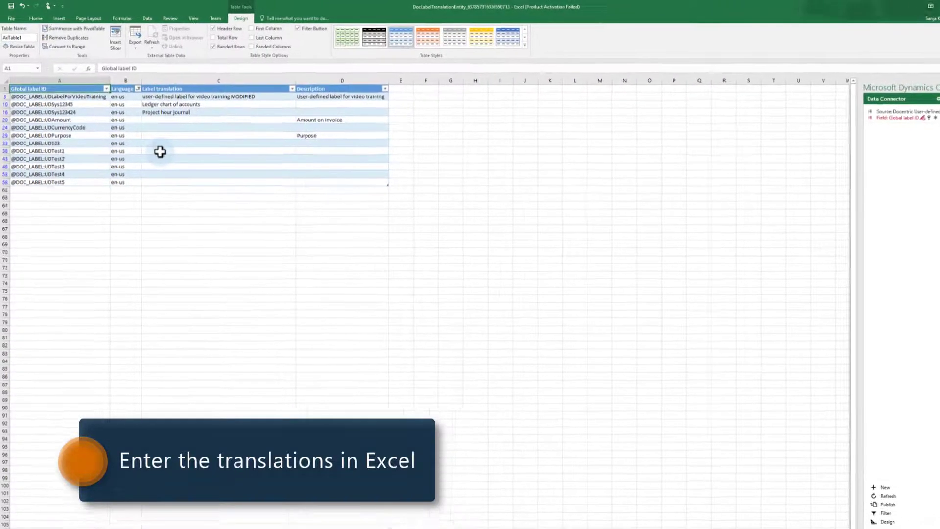
# Enter "English translation for UD label Test 1" as the label translation for UDTest1
pyautogui.click(160, 152)
pyautogui.write('English translation for U')
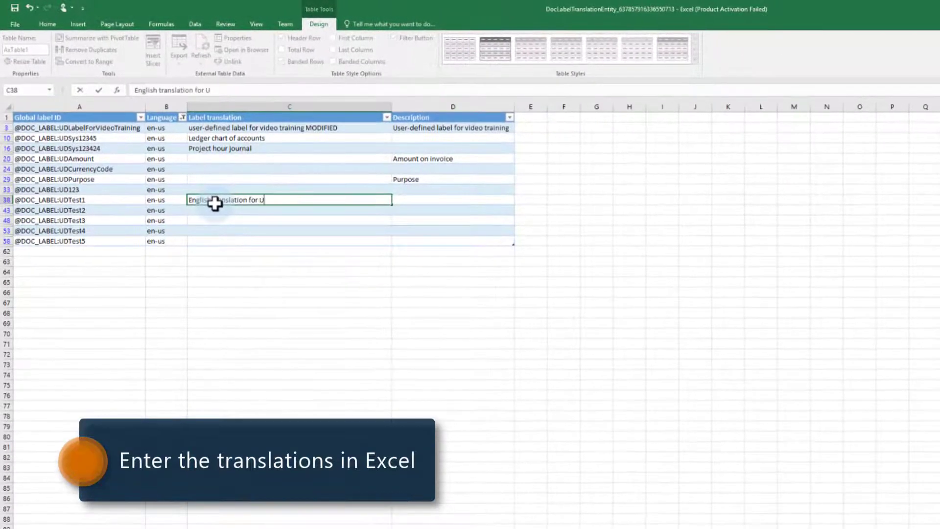
pyautogui.write('D label Test 1')
pyautogui.press('Return')
# Copy the UDTest1 translation to UDTest2 through UDTest5, changing the ending to Test 2 through Test 5
pyautogui.click(247, 202)
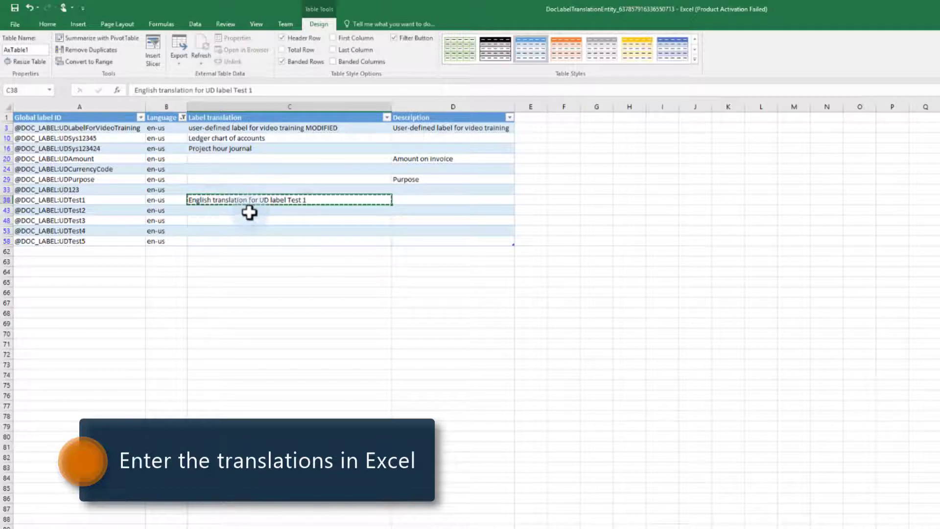
pyautogui.hotkey('ctrl', 'c')
pyautogui.click(253, 210)
pyautogui.hotkey('ctrl', 'v')
pyautogui.doubleClick(321, 212)
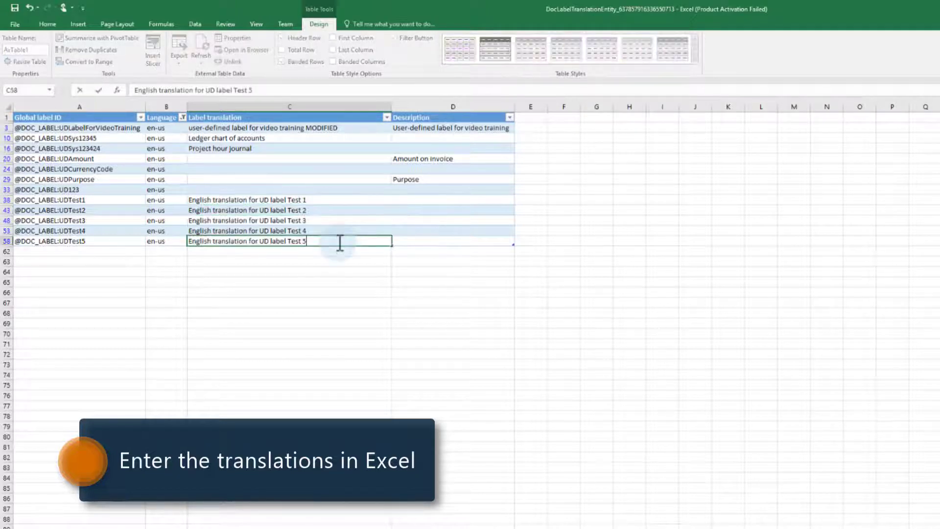
pyautogui.press('Return')
# Show the rows of all languages again in the Language column filter
pyautogui.click(182, 118)
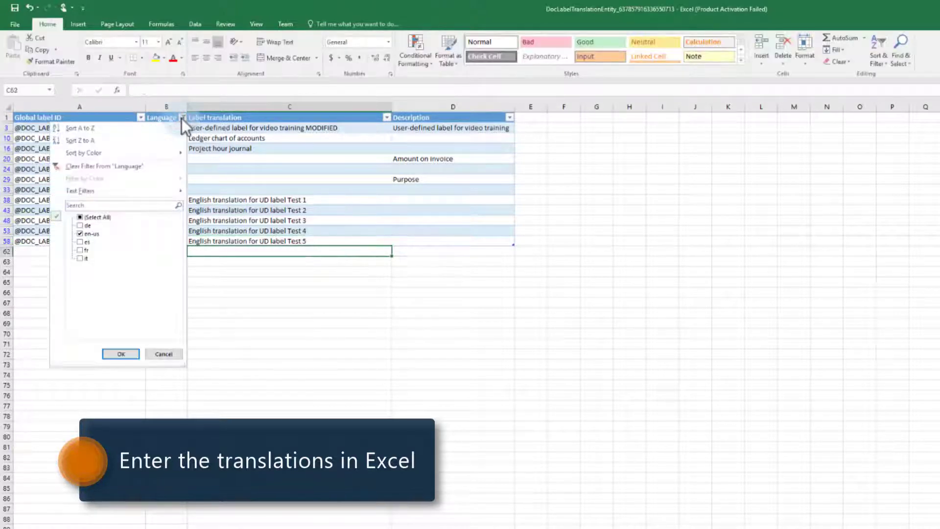
pyautogui.click(80, 217)
pyautogui.click(121, 353)
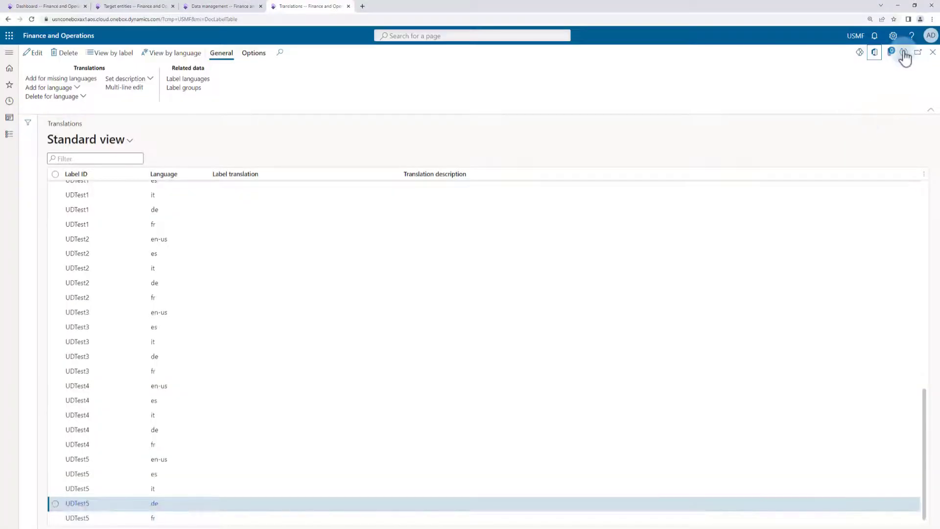
# Refresh the translations list in Finance and Operations and review the en-us translations of the UDTest labels
pyautogui.click(904, 53)
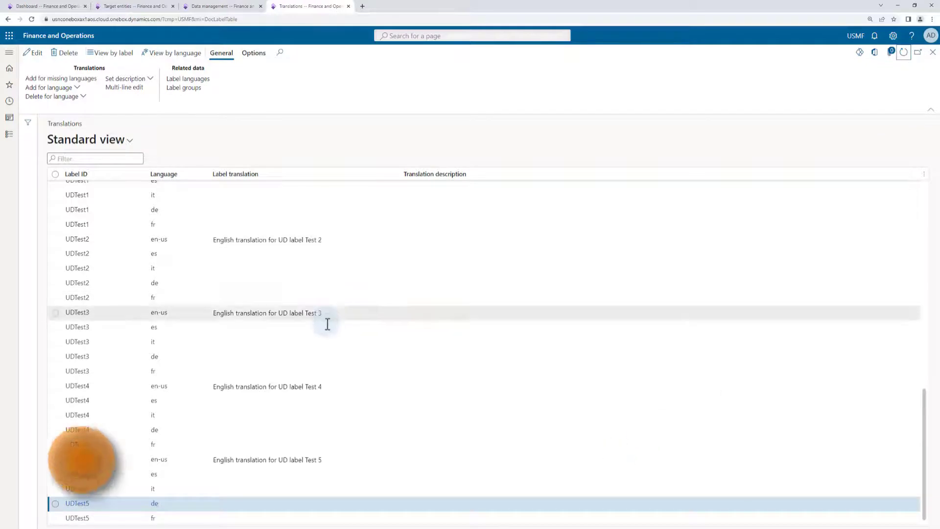
pyautogui.scroll(5, 328, 324)
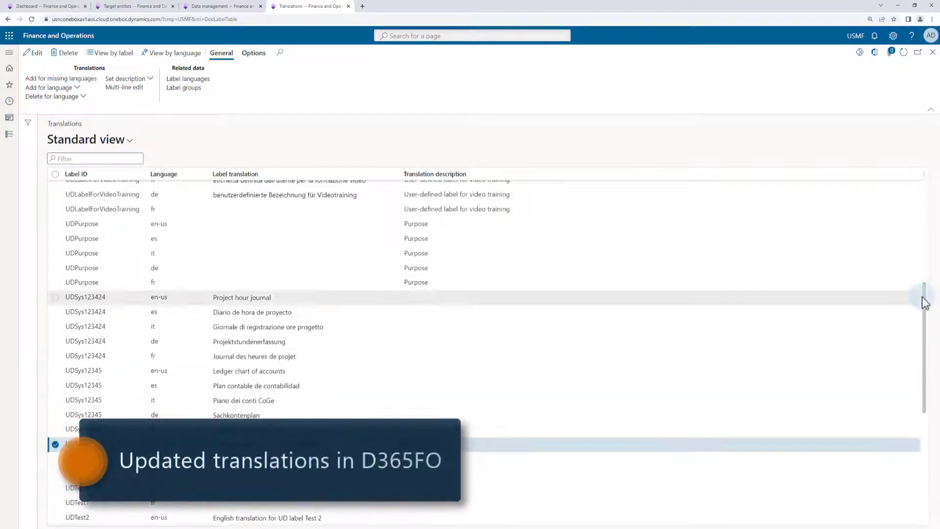
pyautogui.moveTo(925, 302); pyautogui.dragTo(925, 456)
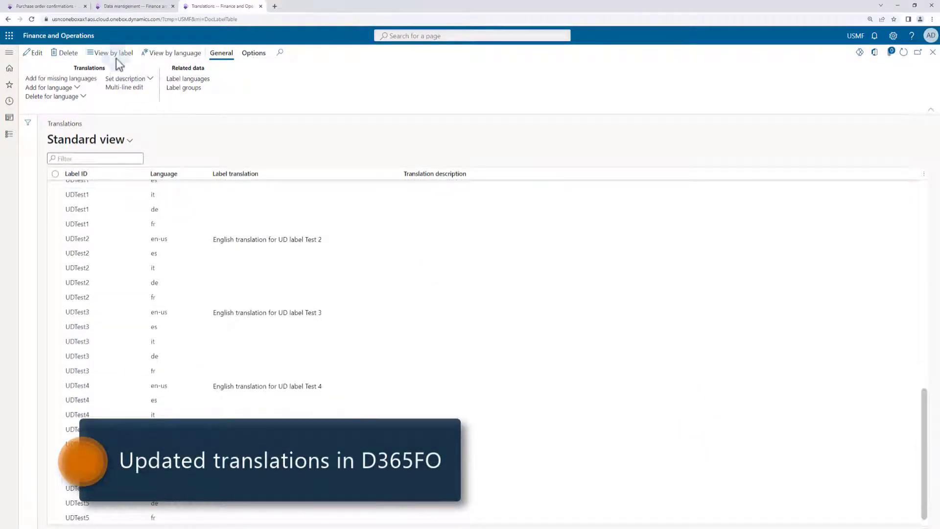
# Switch the translations to the view by label and check UDTest1, UDTest2 and UDTest3
pyautogui.click(119, 55)
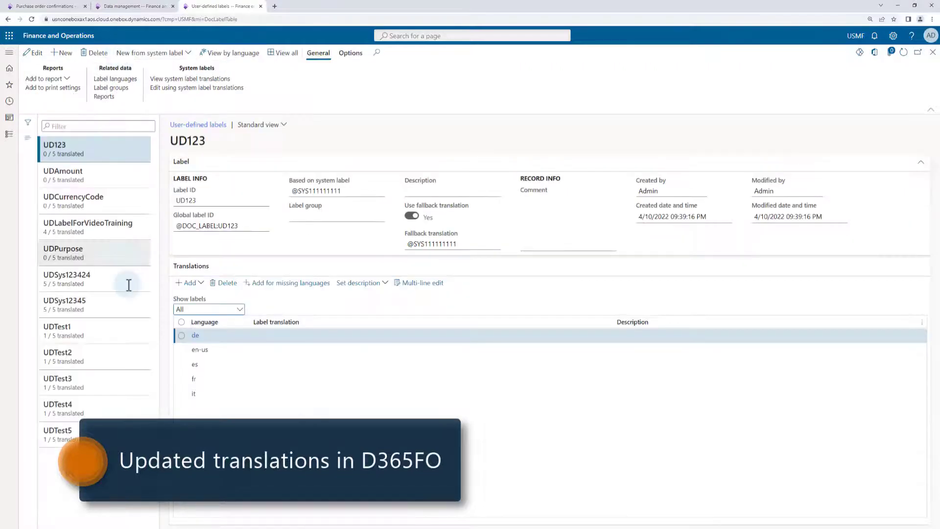
pyautogui.click(104, 326)
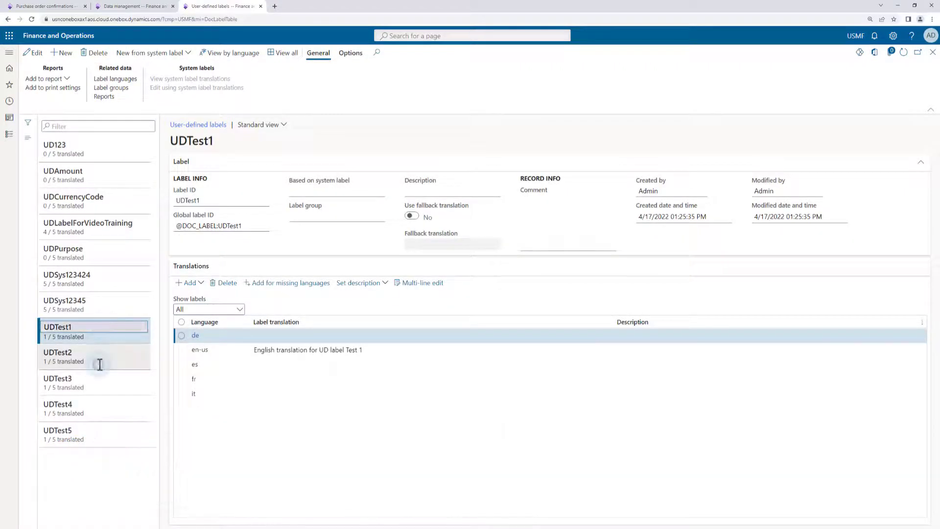
pyautogui.click(99, 365)
pyautogui.click(97, 383)
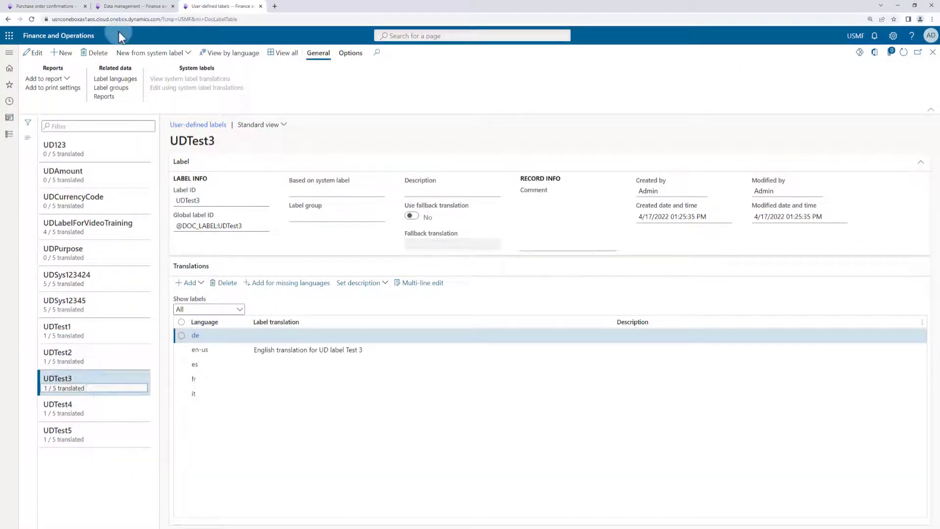
# Open the Fabrikam Supplier purchase order and show its header details
pyautogui.click(68, 6)
pyautogui.click(167, 153)
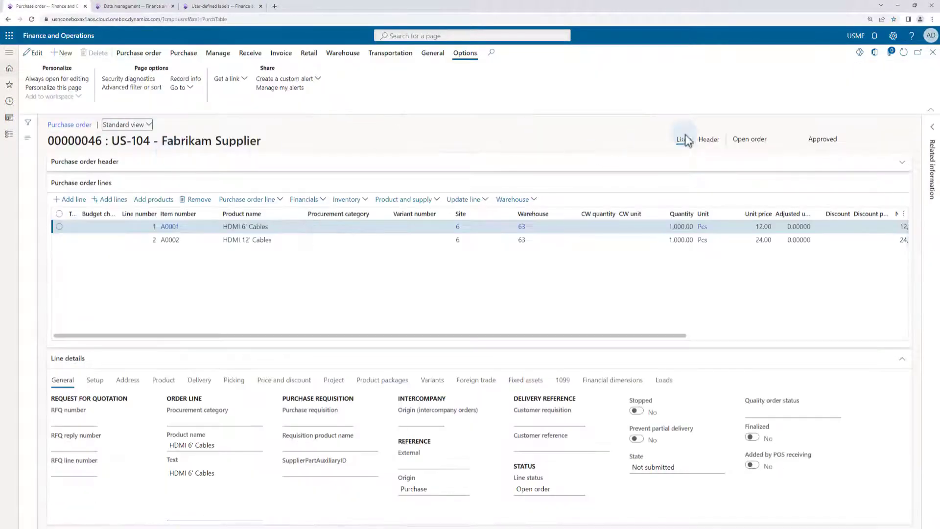
pyautogui.click(709, 140)
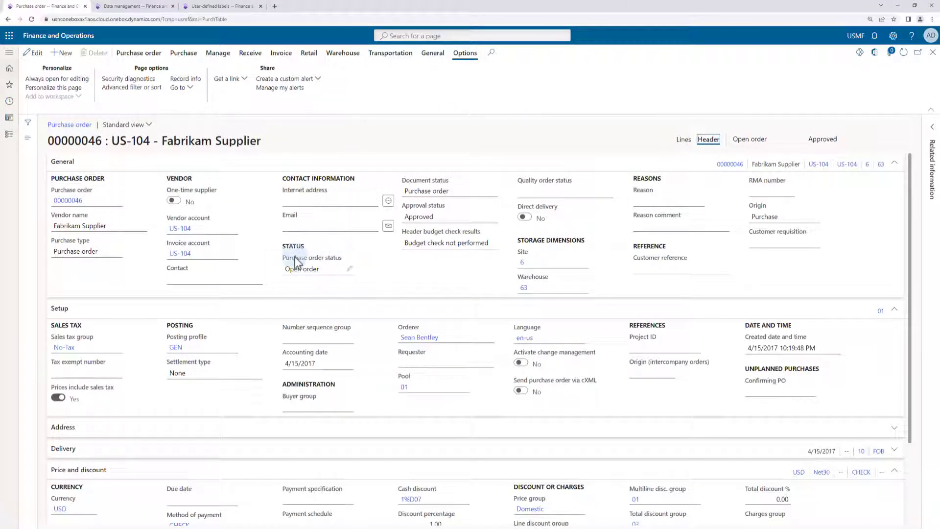
# Open the form information of the Purchase order status field and copy its label ID
pyautogui.rightClick(337, 265)
pyautogui.moveTo(338, 264)
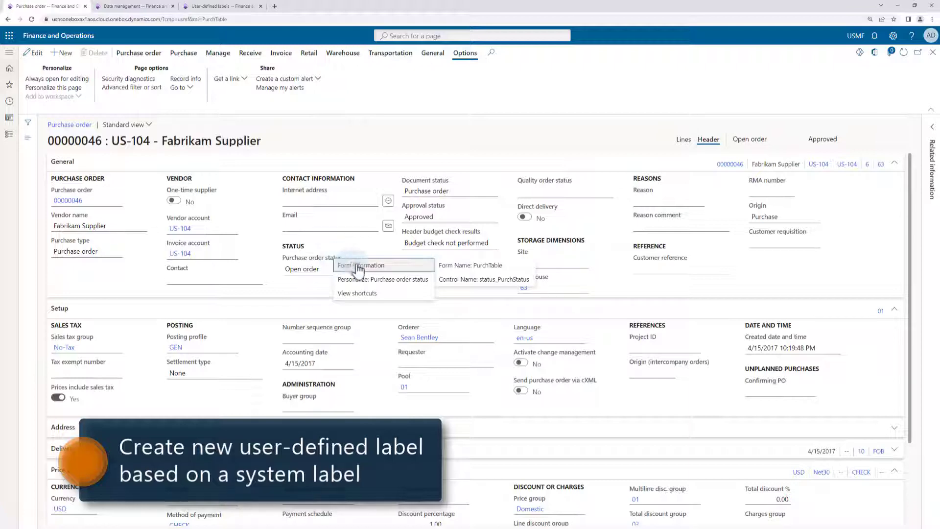
pyautogui.click(454, 275)
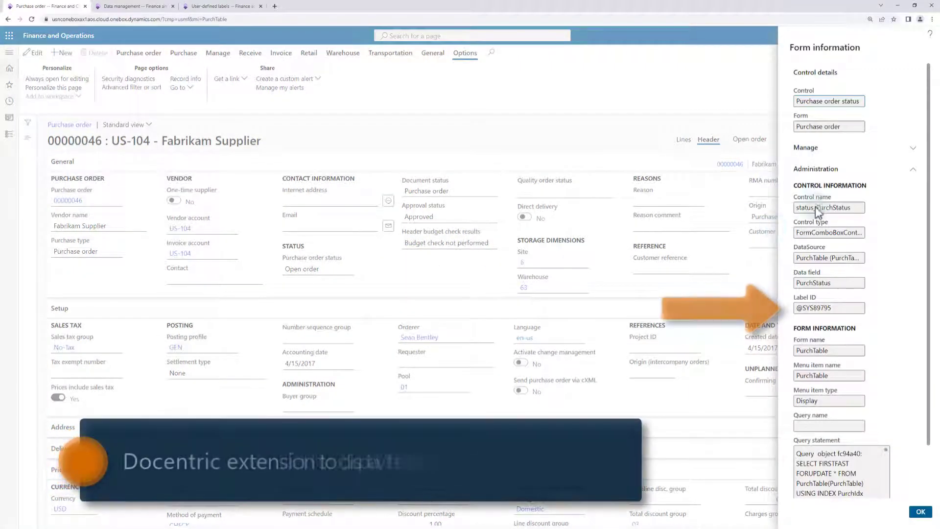
pyautogui.moveTo(845, 308); pyautogui.dragTo(796, 308)
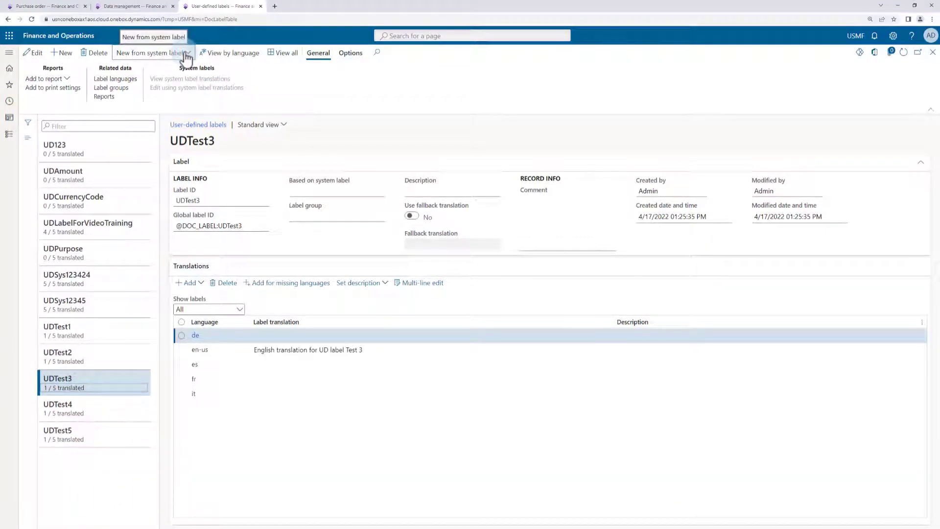
pyautogui.click(186, 55)
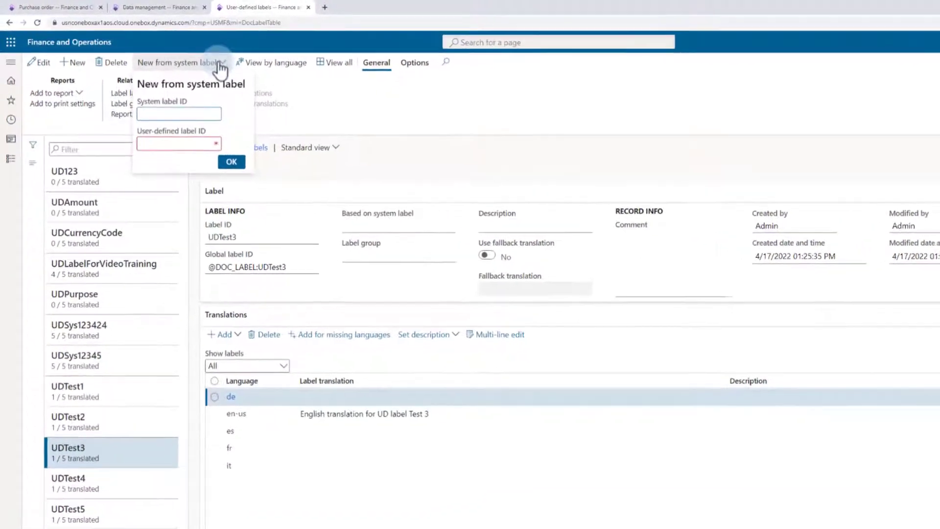
pyautogui.hotkey('ctrl', 'v')
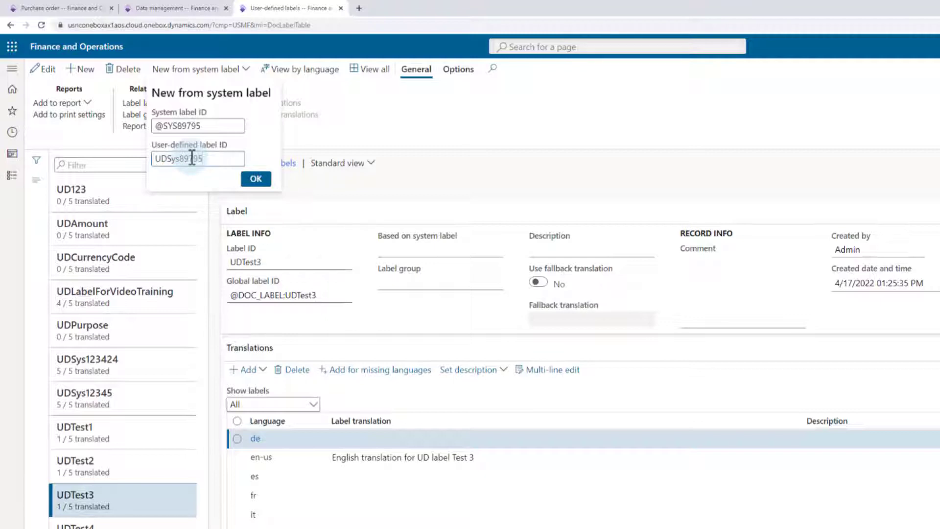
pyautogui.click(256, 178)
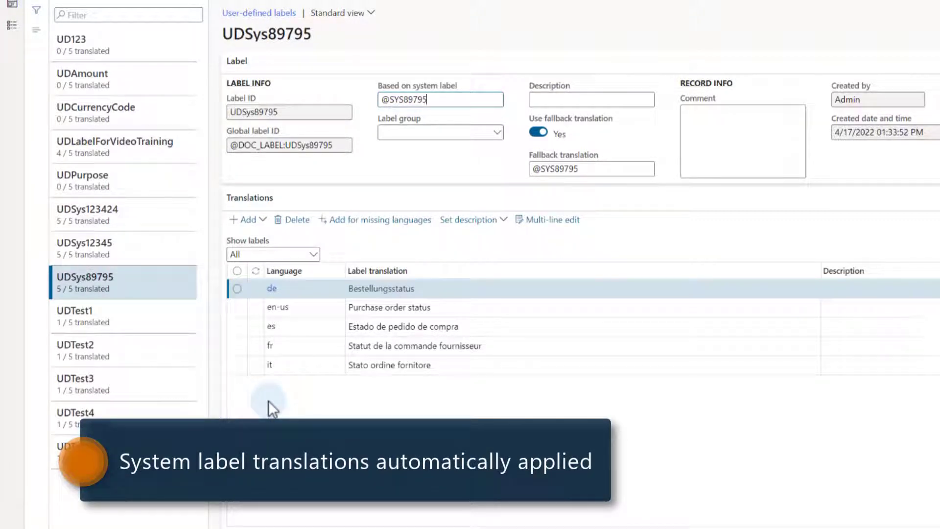
# Shorten the Spanish translation of UDSys89795 to "Estado de ped. de c."
pyautogui.click(405, 326)
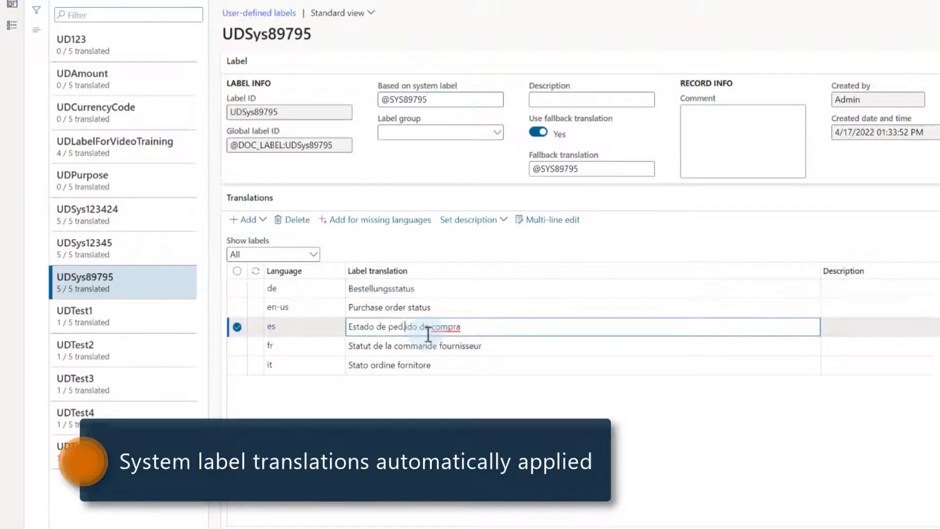
pyautogui.press('Delete')
pyautogui.press('Delete')
pyautogui.press('Delete')
pyautogui.write('.')
pyautogui.press('Delete')
pyautogui.press('Delete')
pyautogui.press('Delete')
pyautogui.press('Delete')
pyautogui.press('Delete')
pyautogui.write('.')
# Shorten the French translation of UDSys89795 to "Statut de la comm. four."
pyautogui.click(420, 347)
pyautogui.press('Delete')
pyautogui.press('Delete')
pyautogui.press('Delete')
pyautogui.press('Delete')
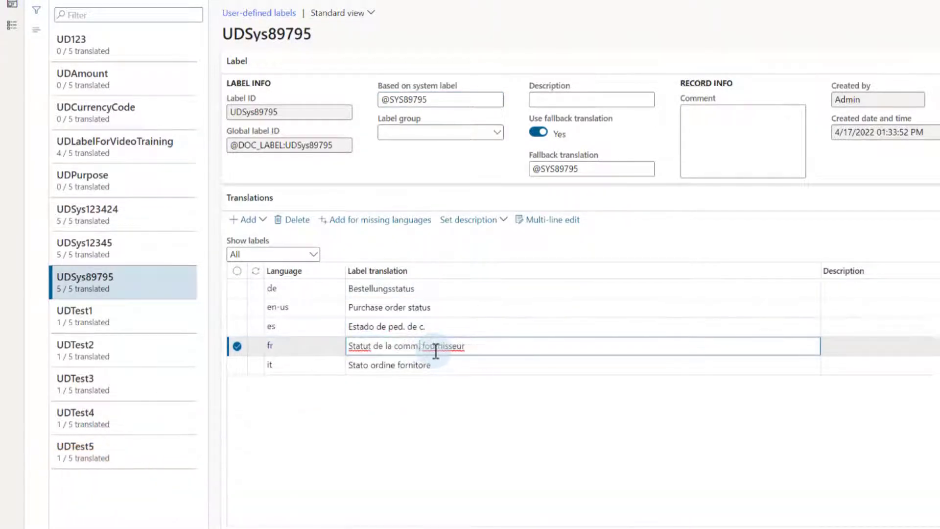
pyautogui.write('.')
pyautogui.click(435, 348)
pyautogui.press('Delete')
pyautogui.press('Delete')
pyautogui.press('Delete')
pyautogui.press('Delete')
pyautogui.press('Delete')
pyautogui.press('Delete')
pyautogui.press('Delete')
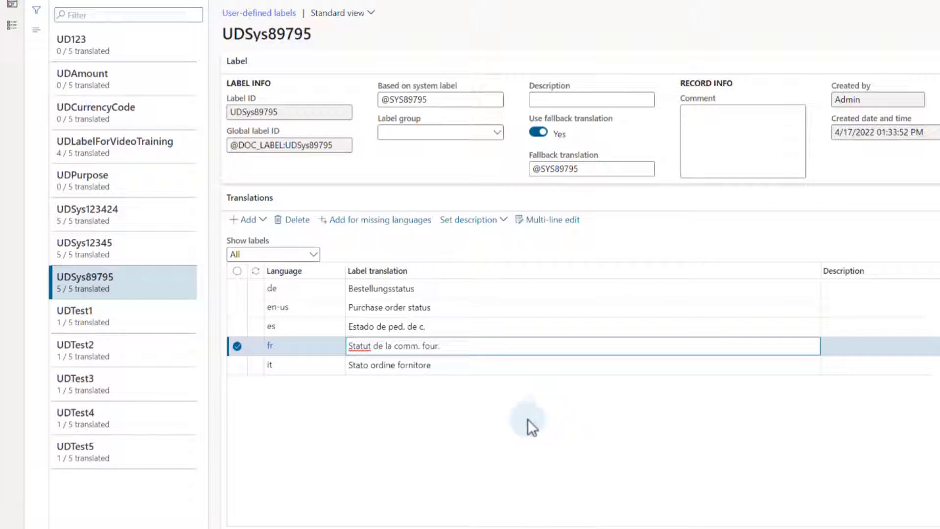
pyautogui.click(464, 367)
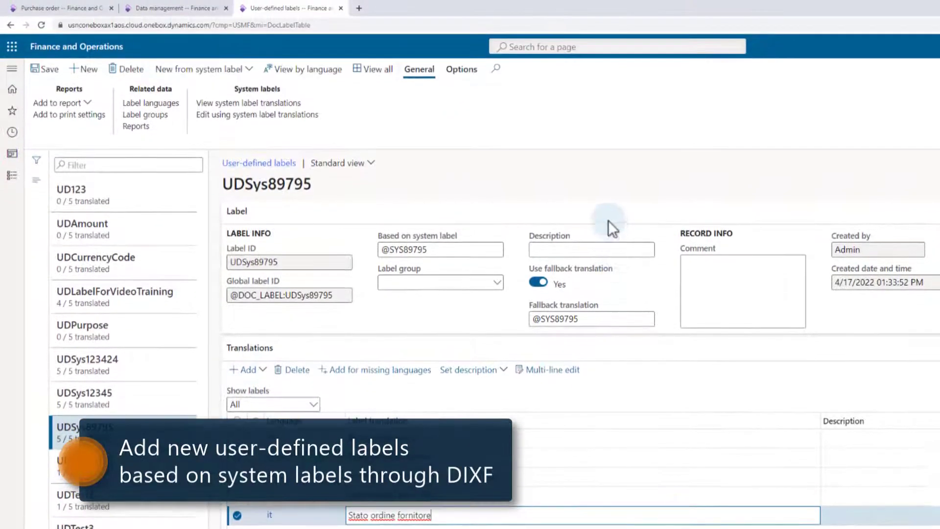
# Open the UDLabelsExportToExcel export project in the Data management workspace
pyautogui.click(177, 10)
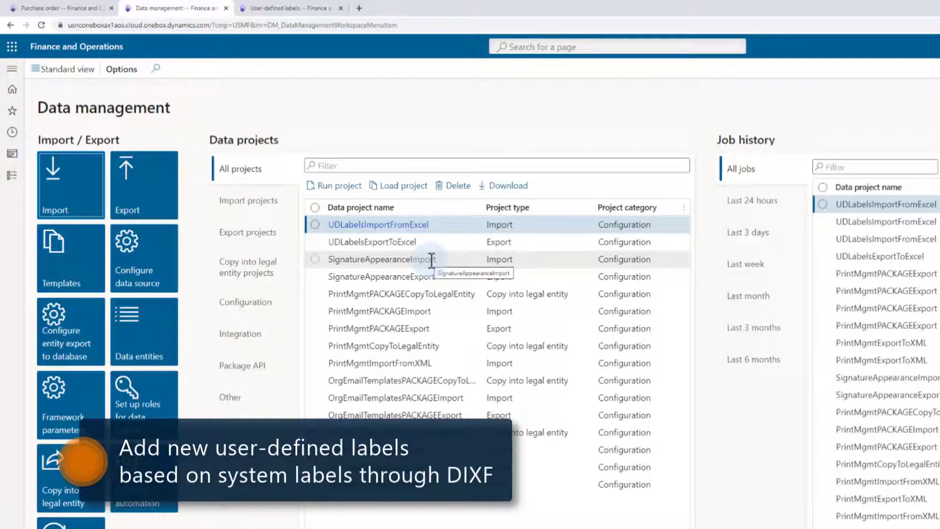
pyautogui.click(383, 243)
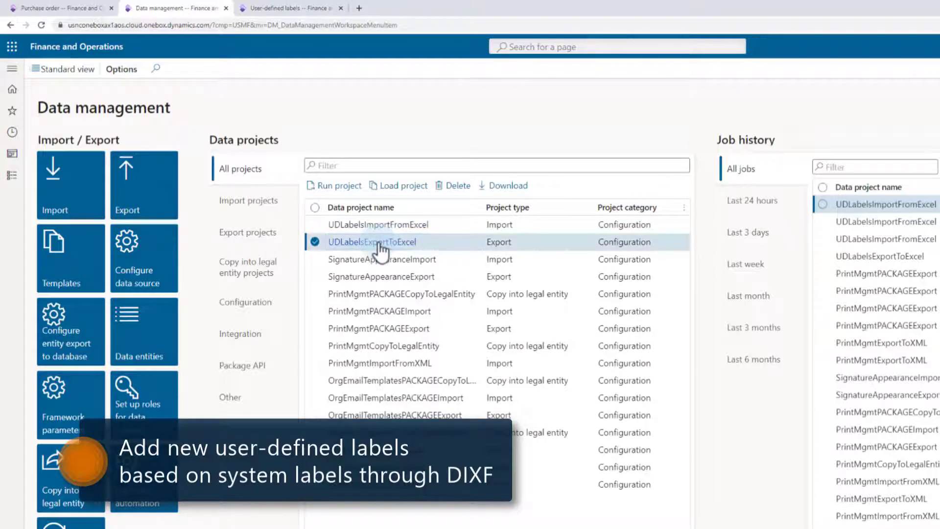
pyautogui.click(379, 243)
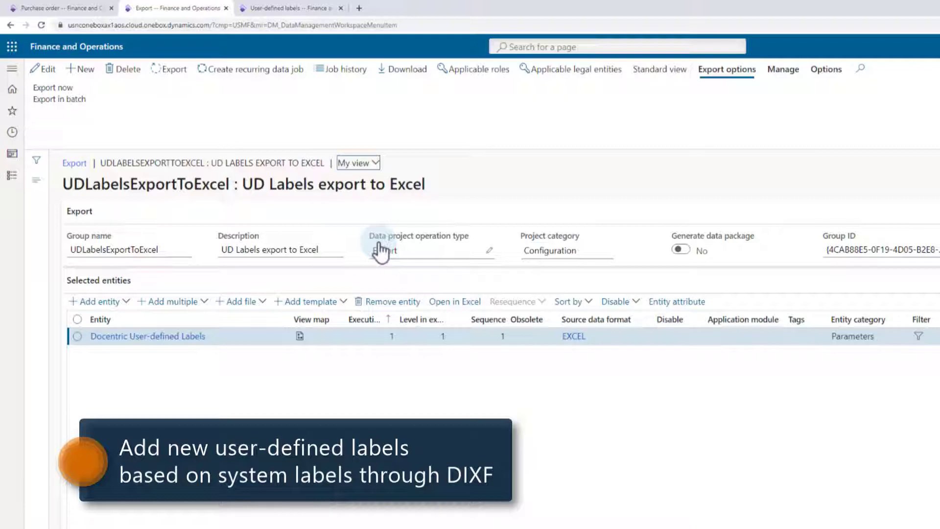
# Run the UDLabelsExportToExcel export immediately and open its downloaded Docentric User-defined Labels file in Excel for editing
pyautogui.click(61, 88)
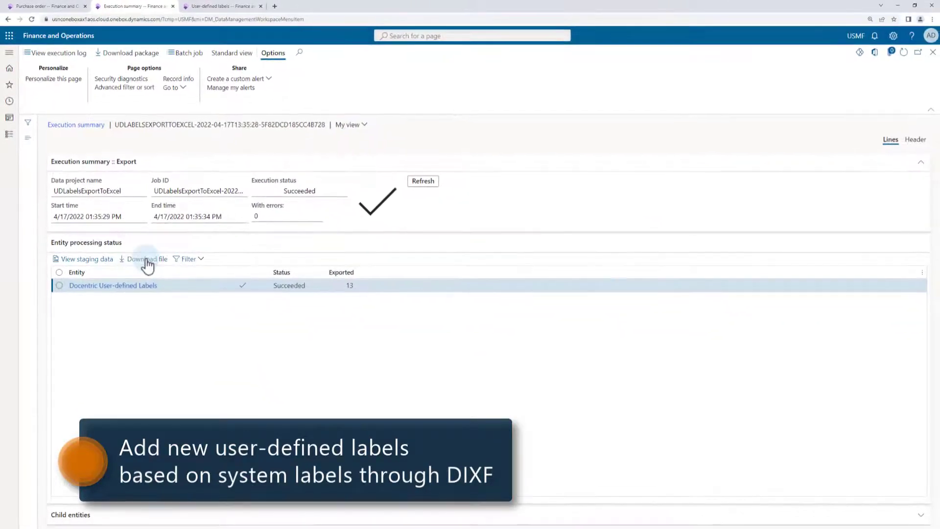
pyautogui.click(148, 265)
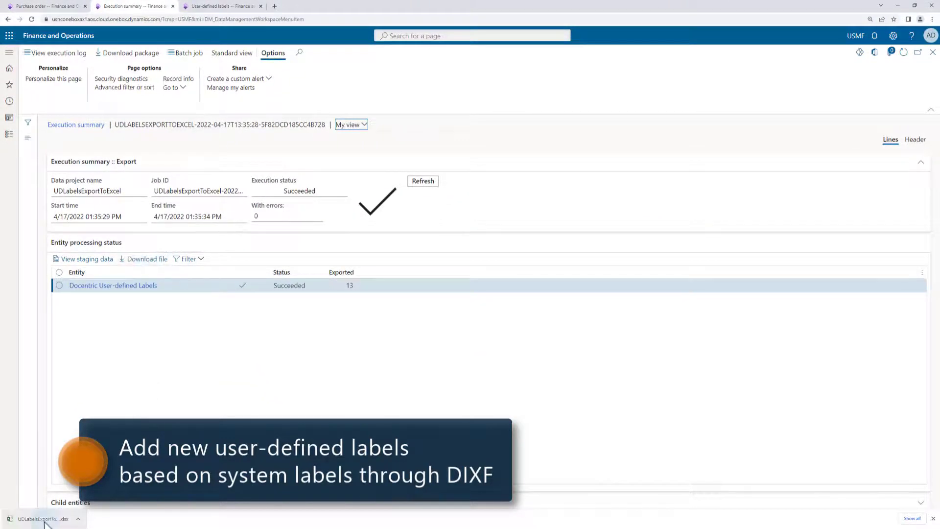
pyautogui.click(44, 520)
pyautogui.click(304, 29)
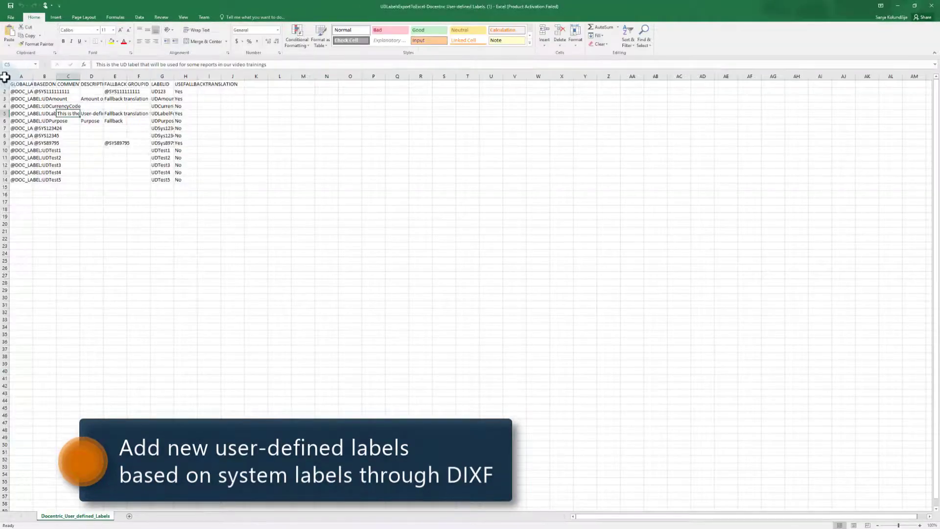
# Auto-fit the widths of all columns in the exported labels worksheet
pyautogui.click(6, 77)
pyautogui.doubleClick(32, 75)
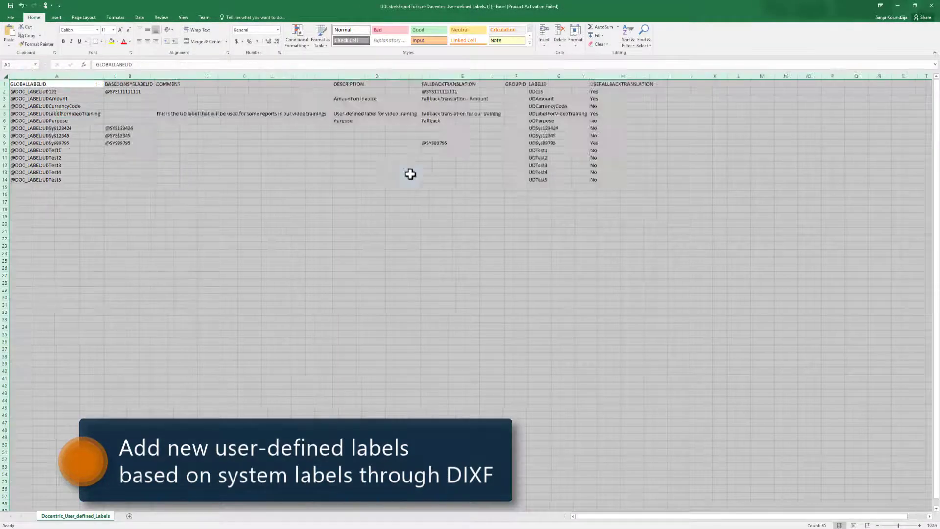
pyautogui.click(79, 194)
pyautogui.click(244, 195)
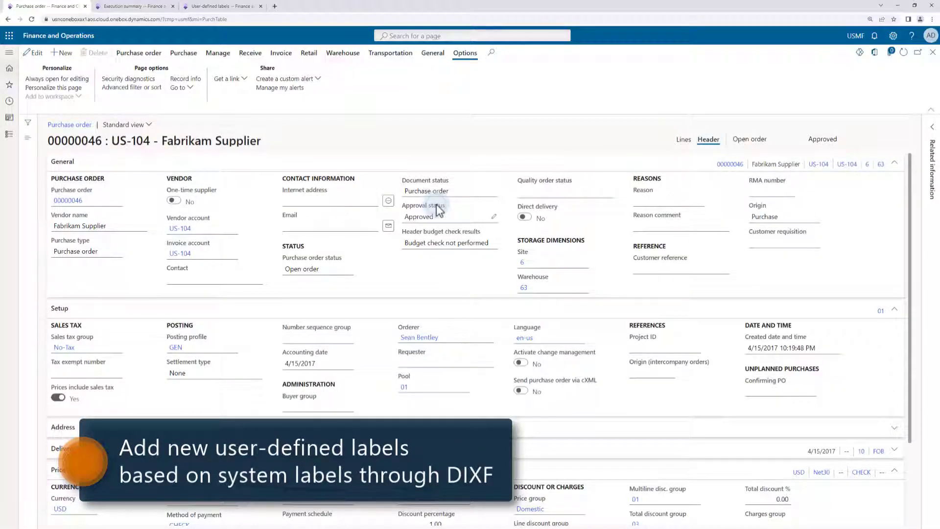
pyautogui.rightClick(437, 204)
pyautogui.moveTo(495, 211)
pyautogui.click(559, 213)
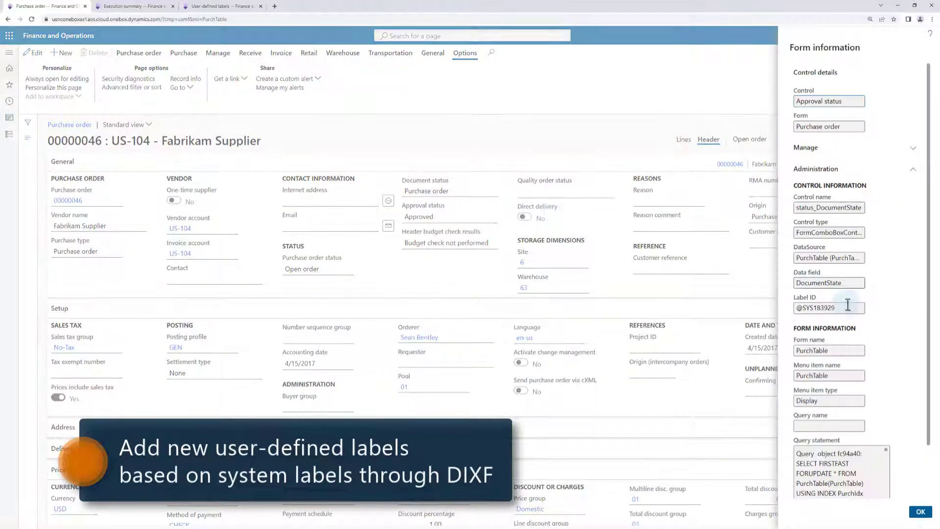
pyautogui.moveTo(852, 307); pyautogui.dragTo(795, 313)
pyautogui.hotkey('ctrl', 'c')
pyautogui.hotkey('alt', 'Tab')
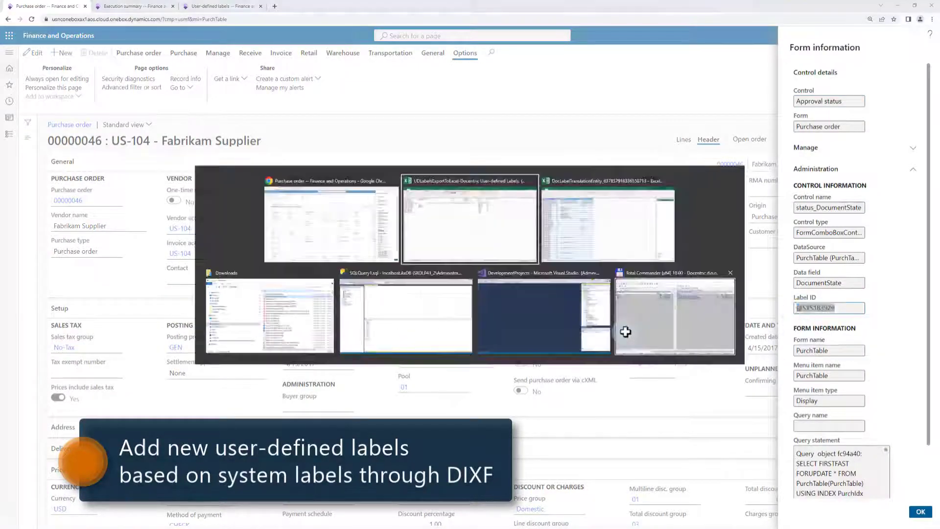
pyautogui.click(115, 188)
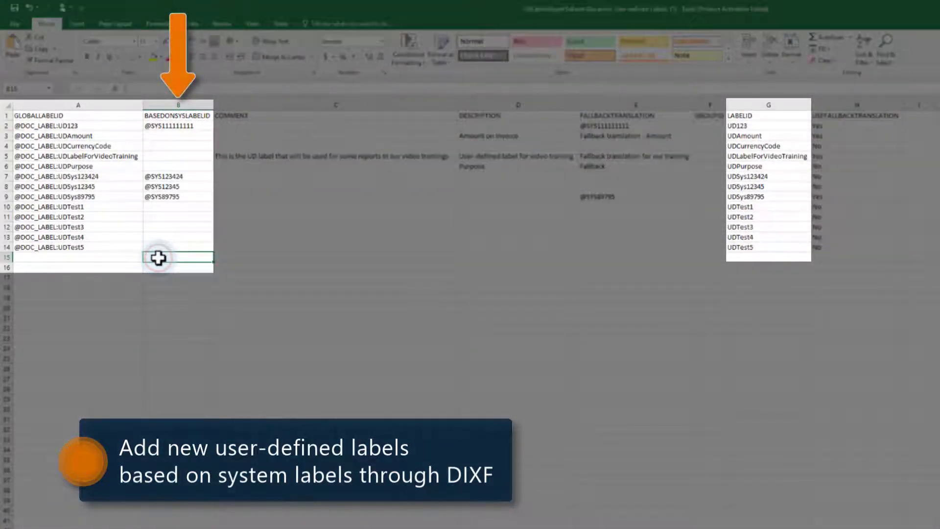
pyautogui.hotkey('ctrl', 'v')
pyautogui.press('Return')
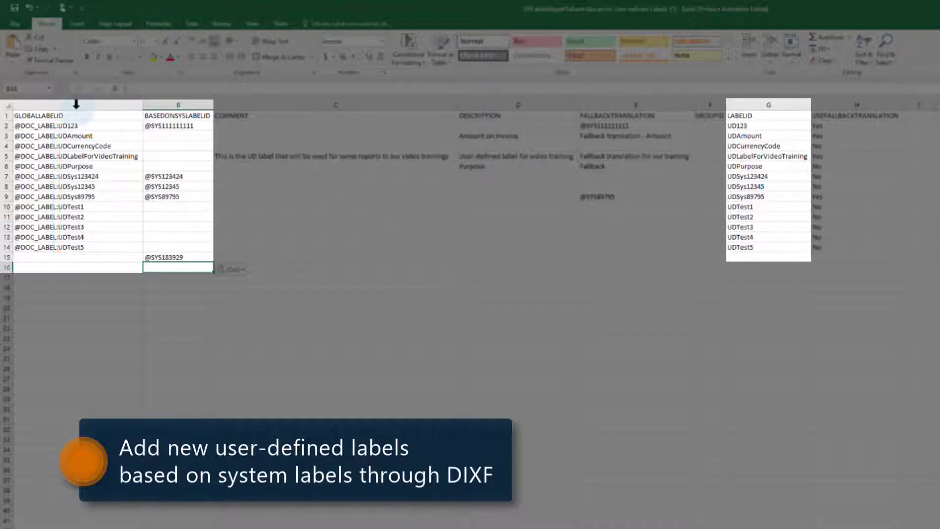
# Format the GLOBALLABELID column as Text
pyautogui.click(74, 104)
pyautogui.rightClick(75, 108)
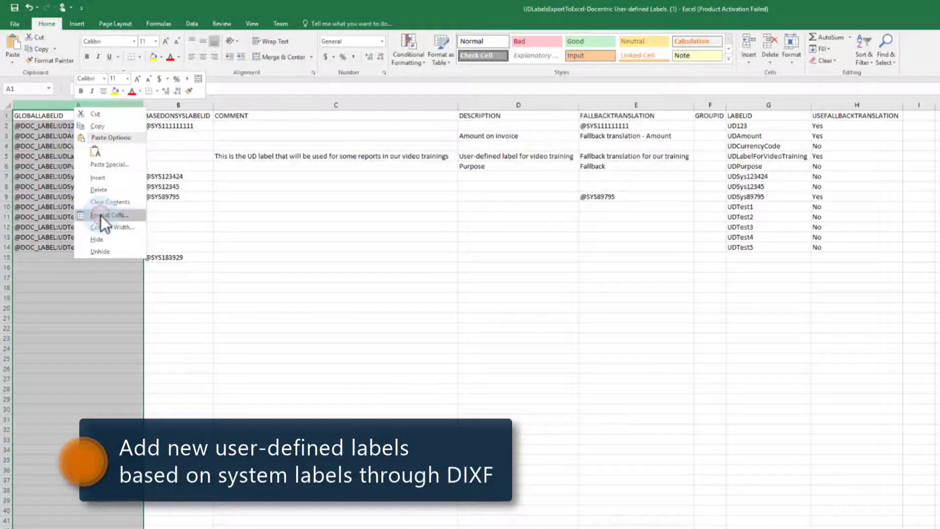
pyautogui.click(103, 216)
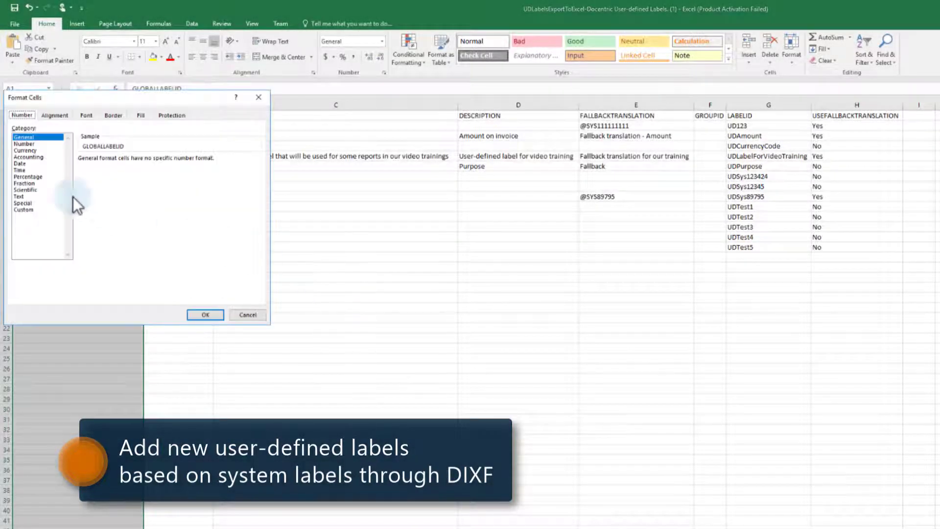
pyautogui.click(20, 196)
pyautogui.click(204, 315)
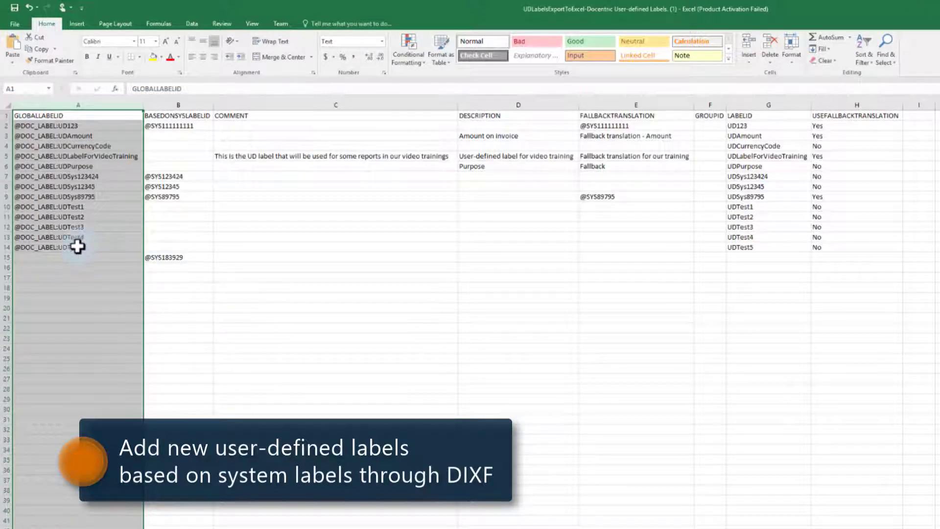
pyautogui.doubleClick(78, 247)
pyautogui.moveTo(60, 247); pyautogui.dragTo(3, 247)
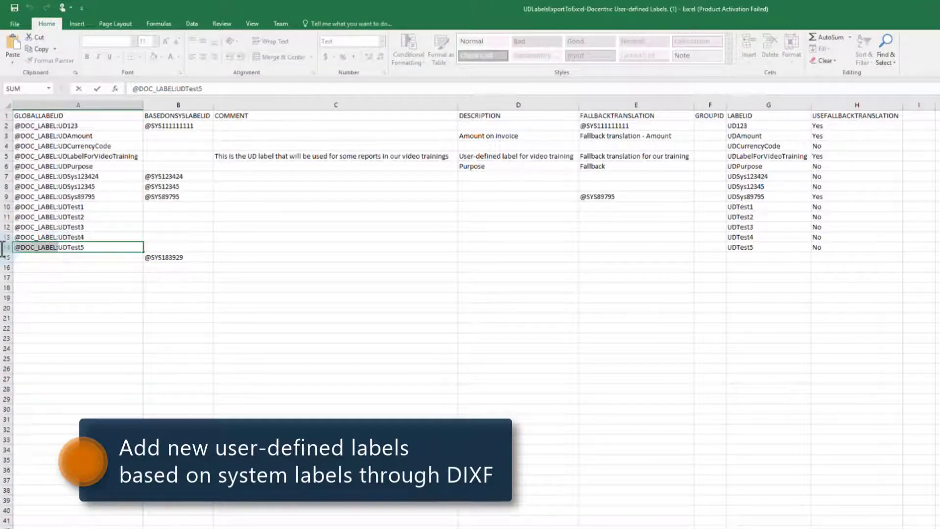
pyautogui.hotkey('ctrl', 'c')
pyautogui.click(78, 258)
pyautogui.hotkey('ctrl', 'v')
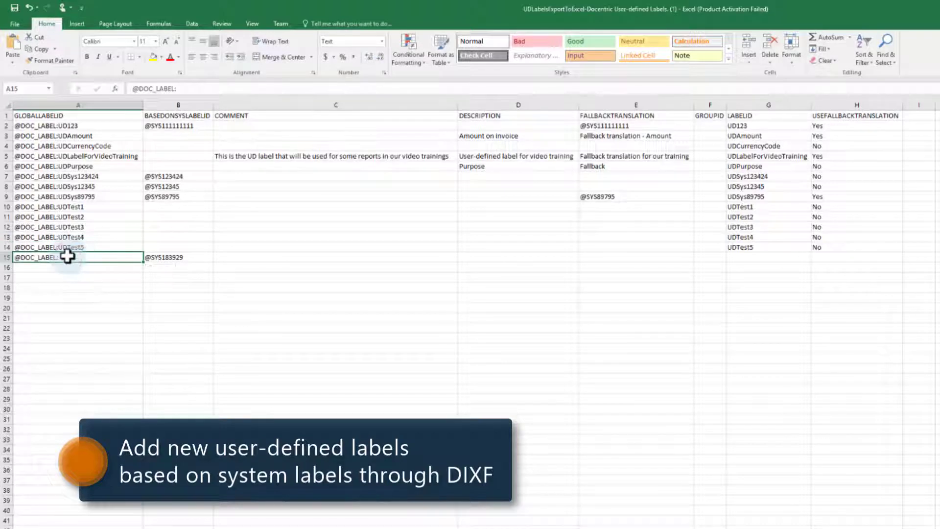
pyautogui.doubleClick(70, 257)
pyautogui.write('UDSys')
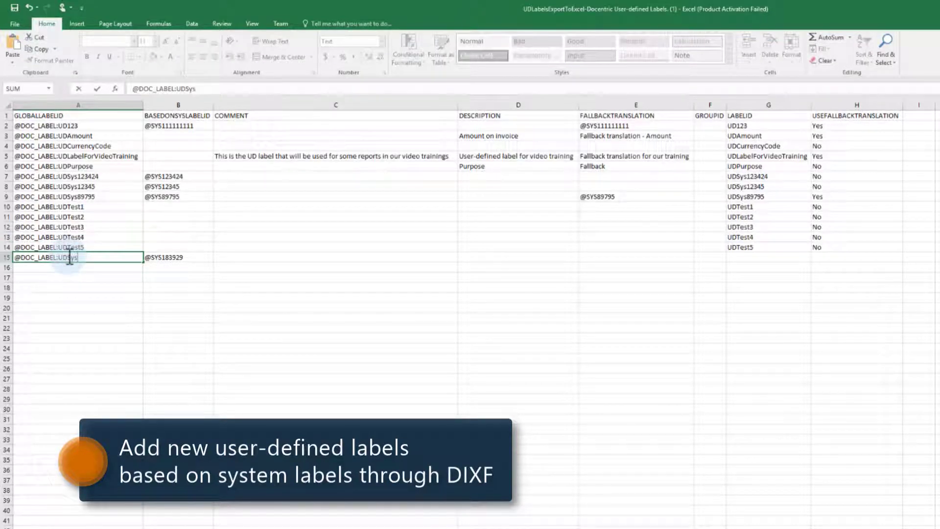
pyautogui.write('183929')
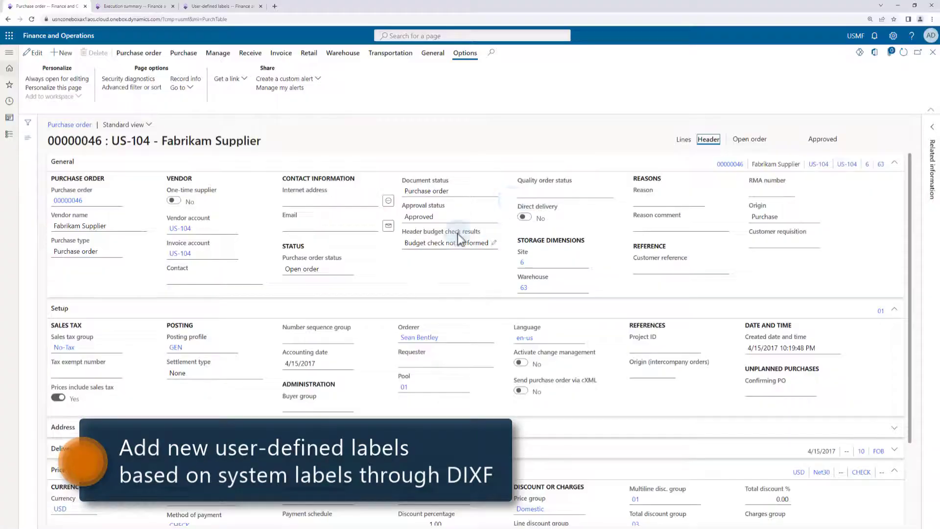
pyautogui.rightClick(454, 240)
pyautogui.moveTo(467, 240)
pyautogui.click(603, 245)
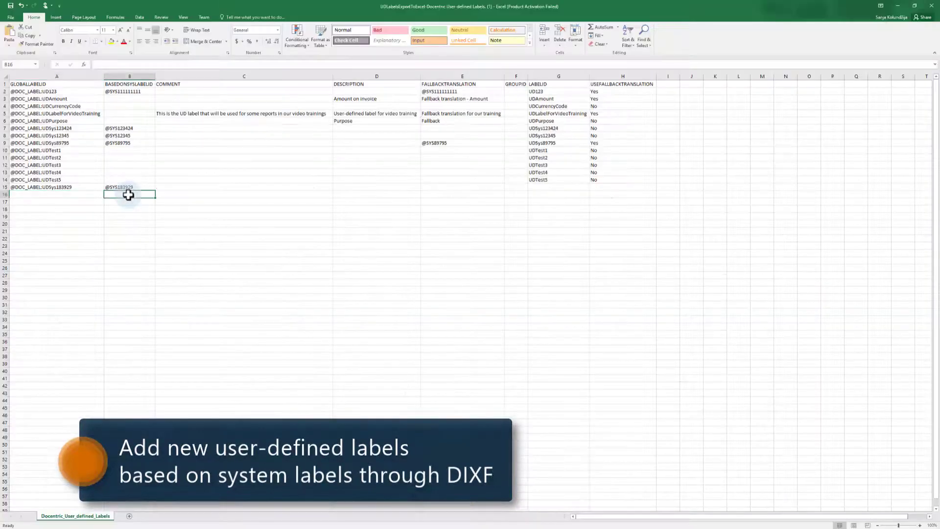
pyautogui.hotkey('ctrl', 'v')
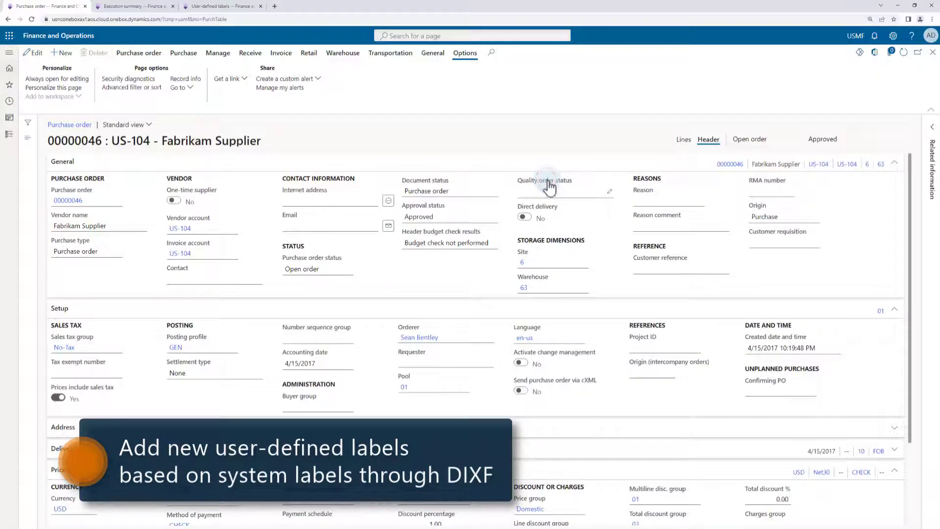
pyautogui.rightClick(550, 186)
pyautogui.moveTo(568, 185)
pyautogui.click(686, 187)
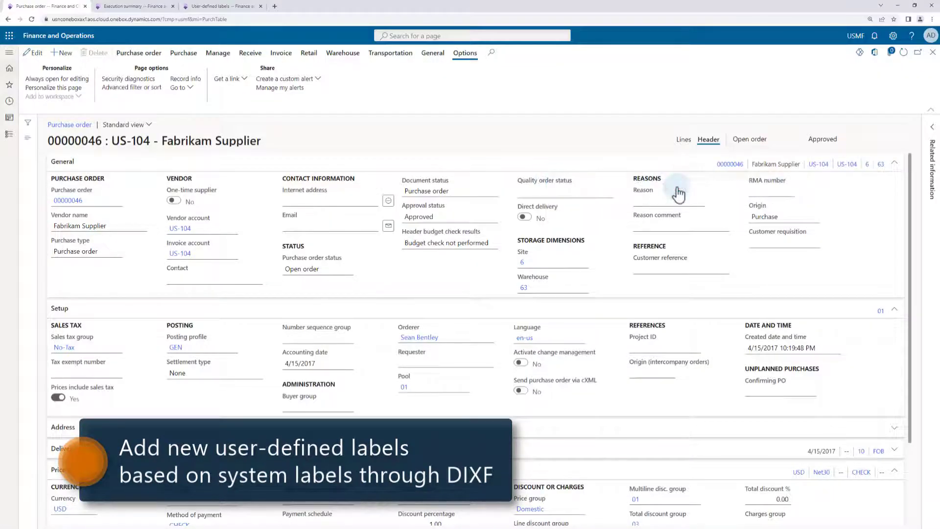
pyautogui.doubleClick(797, 308)
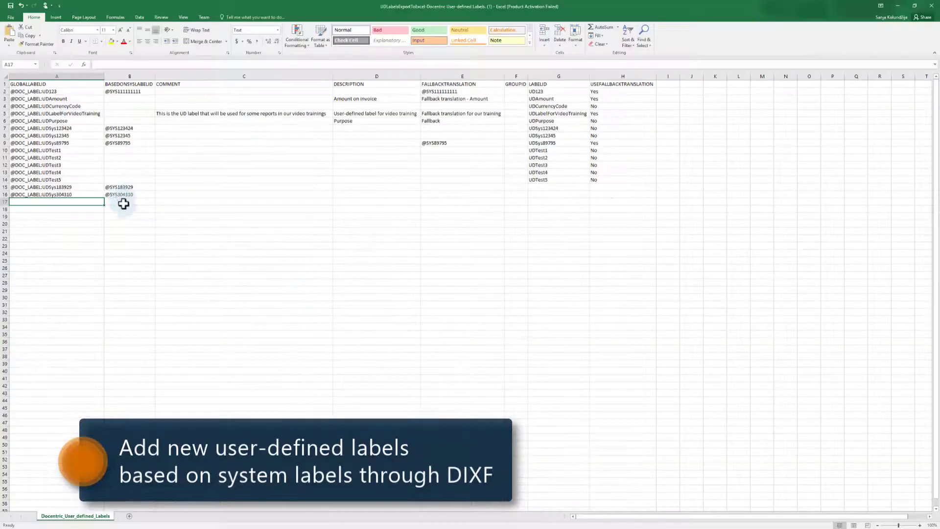
pyautogui.hotkey('ctrl', 'v')
pyautogui.click(84, 201)
pyautogui.write('@DOC_LABEL:UDSys113810')
pyautogui.press('Return')
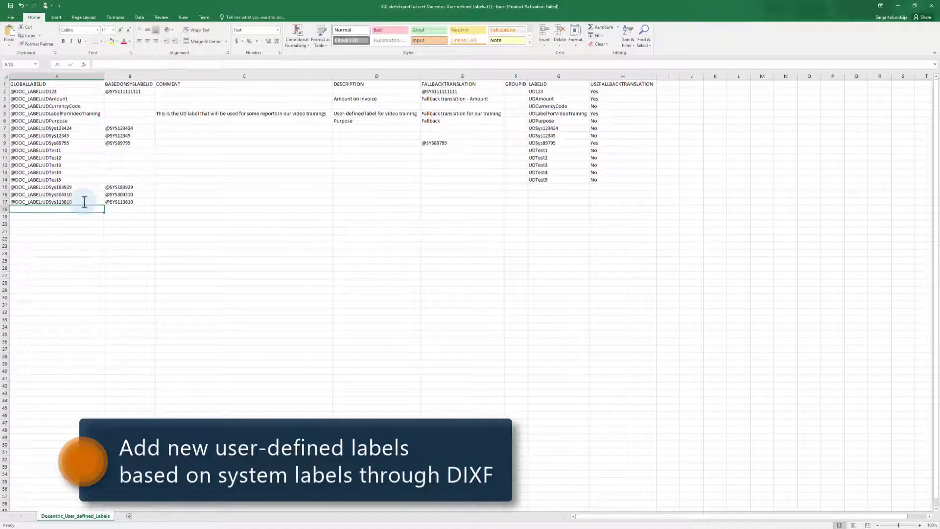
# Copy UDSys183929 and UDSys304310 from the global label IDs in A15 and A16 into LABELID cells G15 and G16
pyautogui.doubleClick(50, 187)
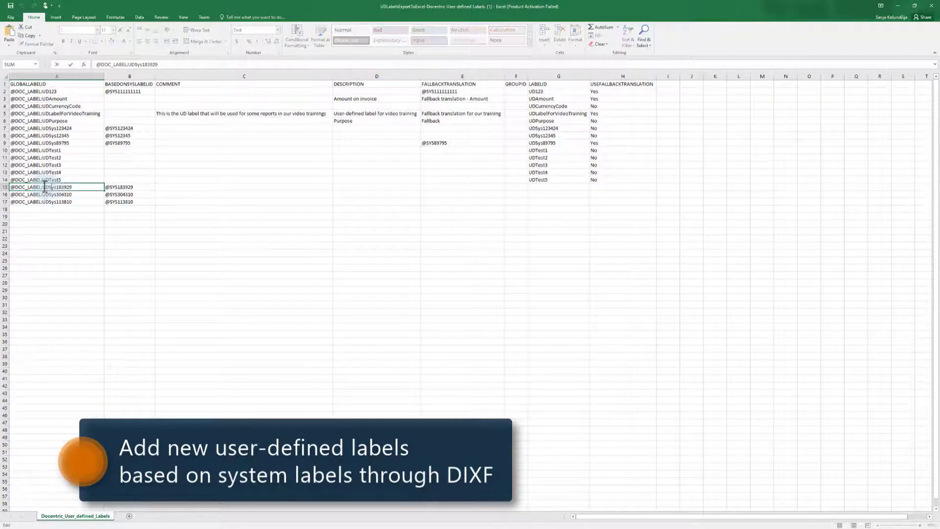
pyautogui.moveTo(42, 187); pyautogui.dragTo(73, 187)
pyautogui.click(545, 188)
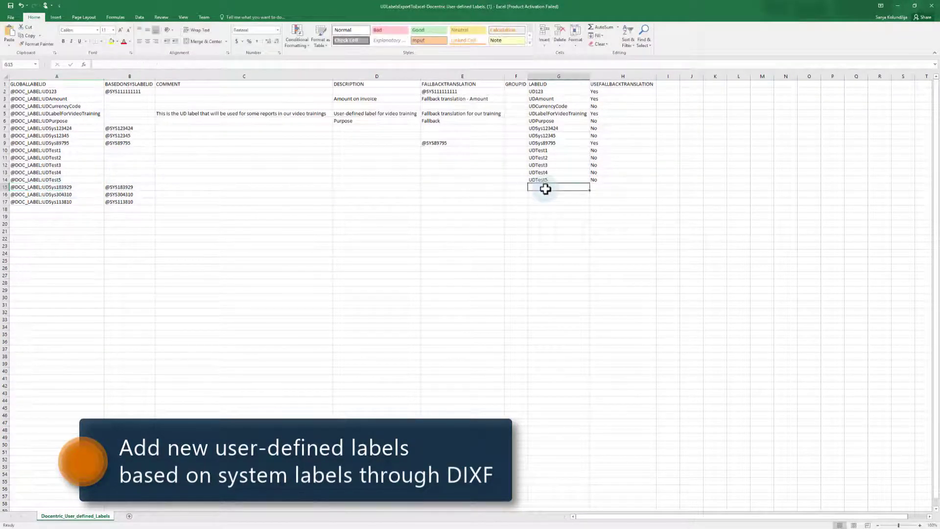
pyautogui.hotkey('ctrl', 'v')
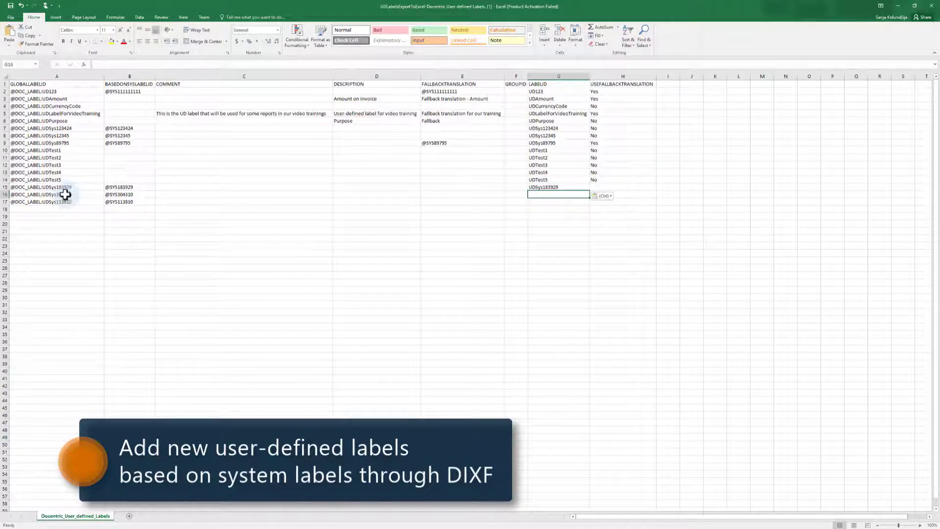
pyautogui.doubleClick(44, 194)
pyautogui.moveTo(43, 195); pyautogui.dragTo(73, 194)
pyautogui.click(544, 194)
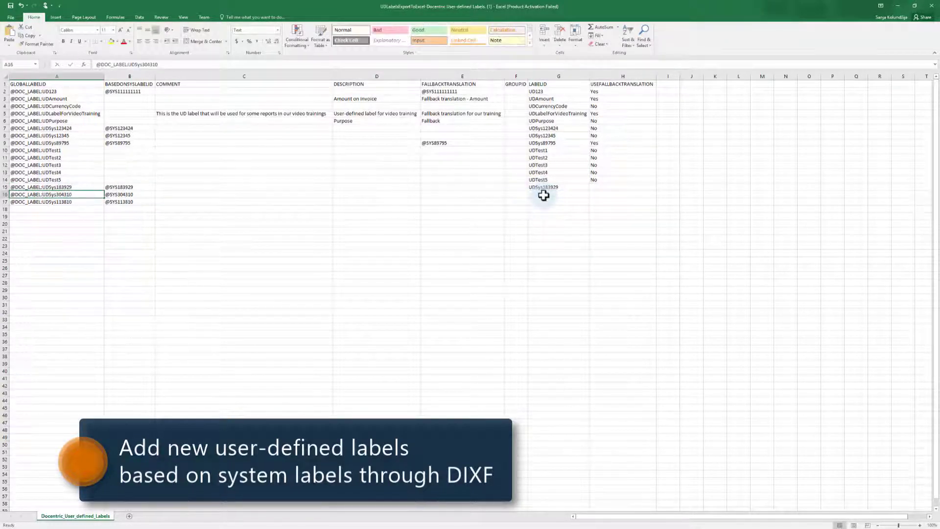
pyautogui.hotkey('ctrl', 'v')
# Copy UDSys113810 from the global label ID in A17 into LABELID cell G17
pyautogui.doubleClick(44, 201)
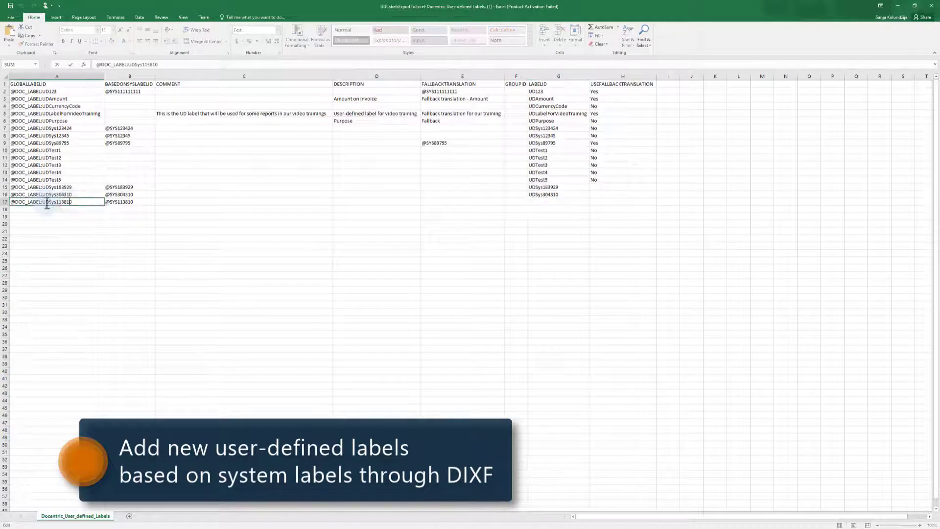
pyautogui.moveTo(44, 202); pyautogui.dragTo(76, 201)
pyautogui.hotkey('ctrl', 'c')
pyautogui.click(541, 202)
pyautogui.hotkey('ctrl', 'v')
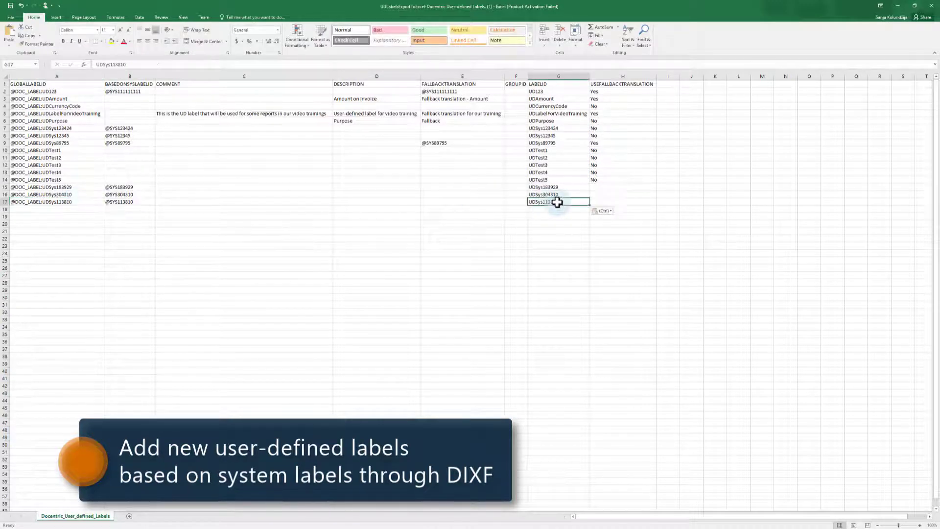
pyautogui.press('Return')
# Delete rows 2 to 14 with the previously existing labels, keeping only the header and the three new labels
pyautogui.moveTo(4, 91); pyautogui.dragTo(31, 180)
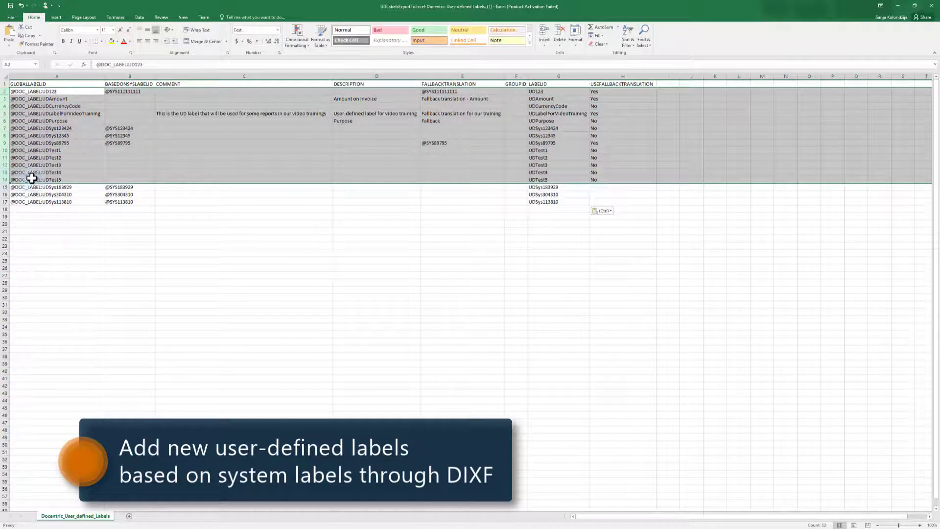
pyautogui.rightClick(31, 180)
pyautogui.click(59, 238)
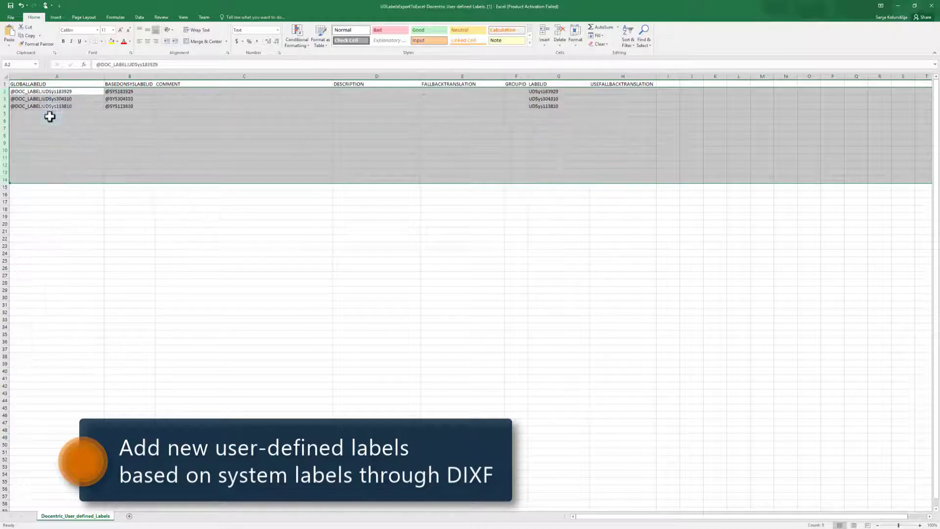
pyautogui.click(48, 113)
# Switch to Finance and Operations, open the UDLabelsImportFromExcel data project and remove its Docentric User-defined Labels entity
pyautogui.hotkey('alt', 'Tab')
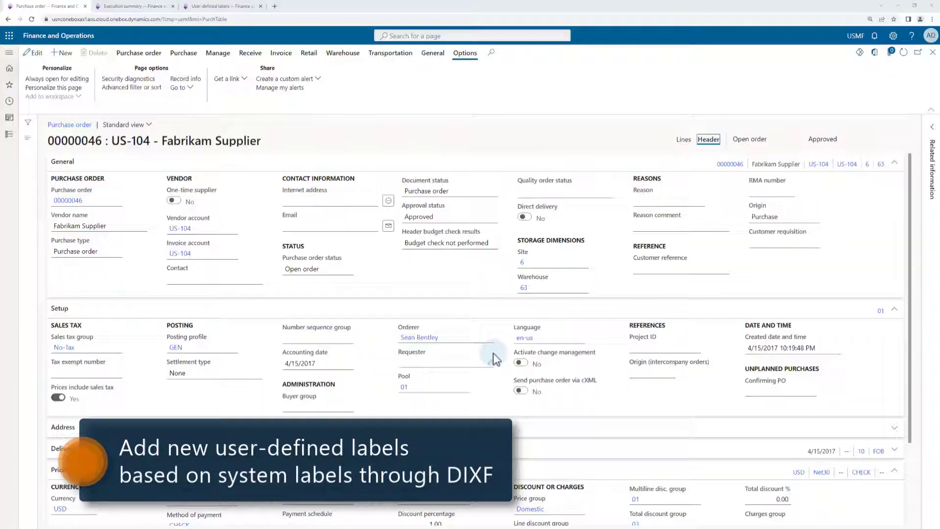
pyautogui.click(131, 9)
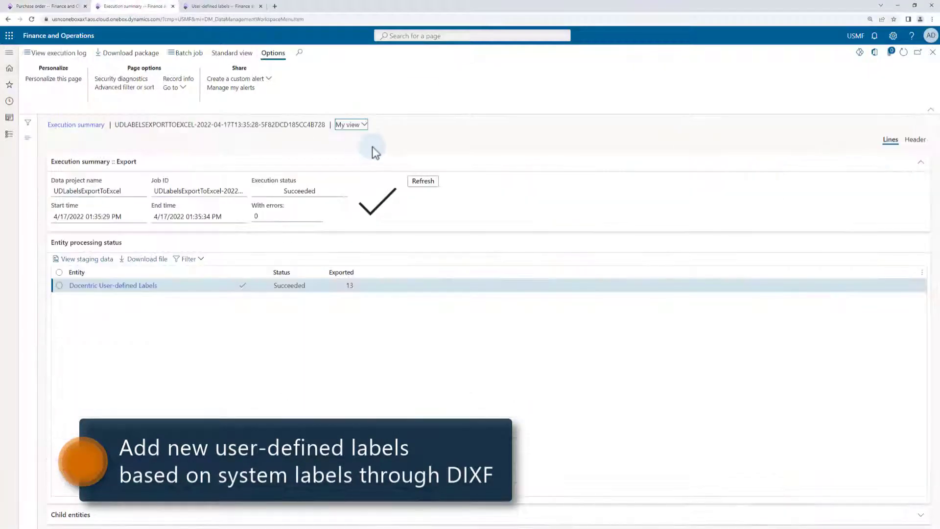
pyautogui.press('Escape')
pyautogui.press('Escape')
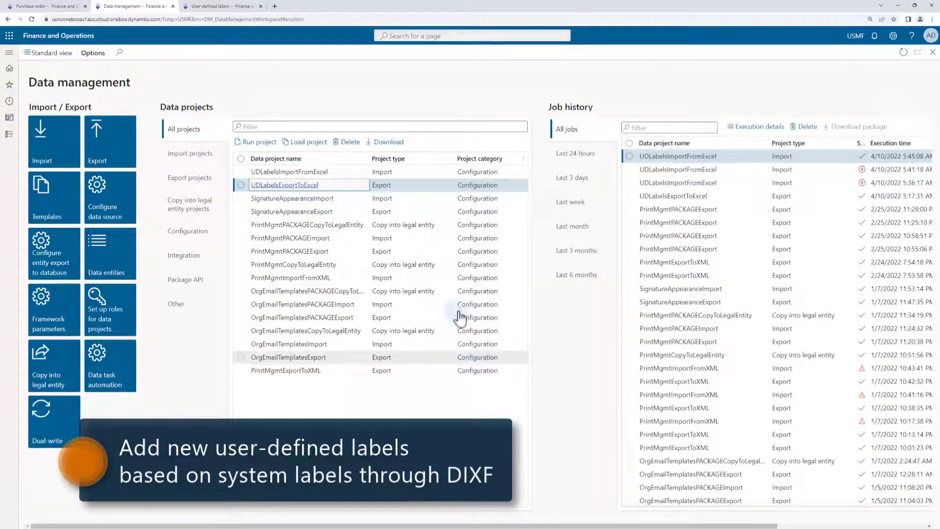
pyautogui.click(294, 172)
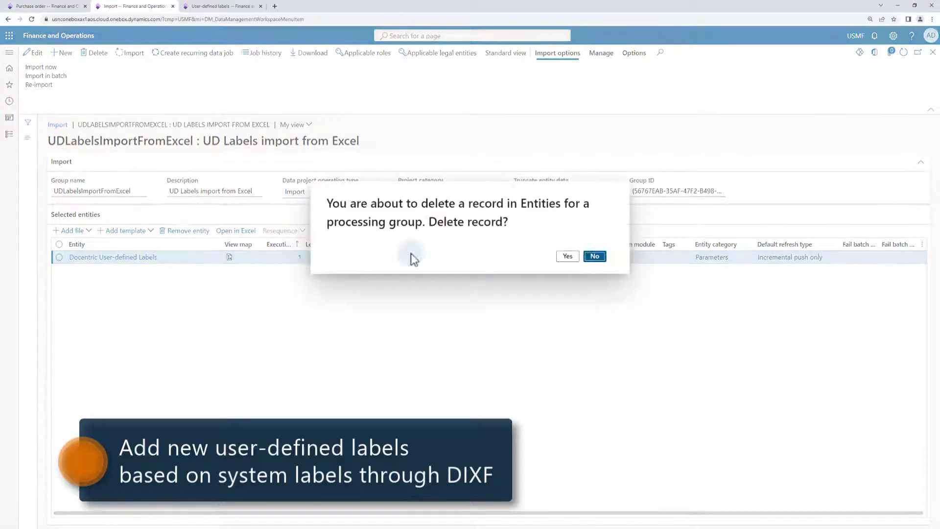
pyautogui.click(566, 254)
# Start adding a file to the import project and choose the Docentric User-defined Labels entity
pyautogui.click(87, 234)
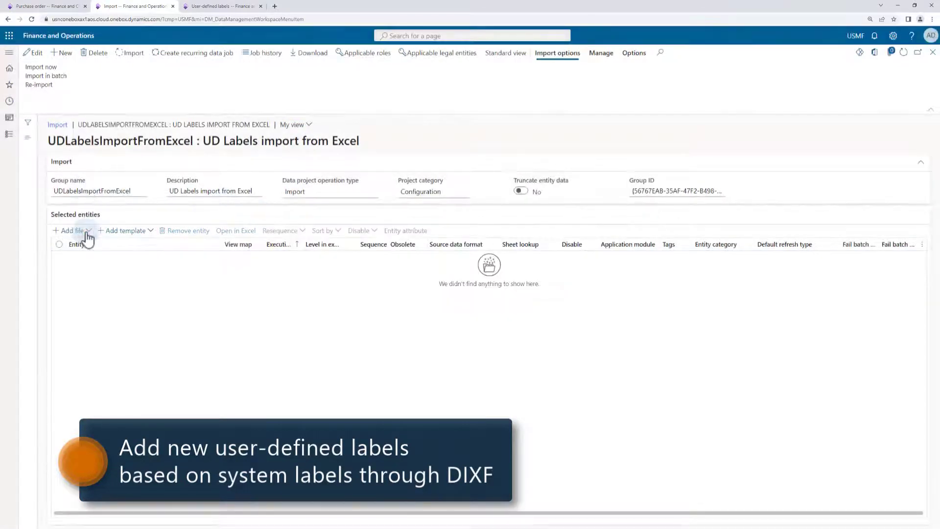
pyautogui.click(284, 284)
pyautogui.write('docent')
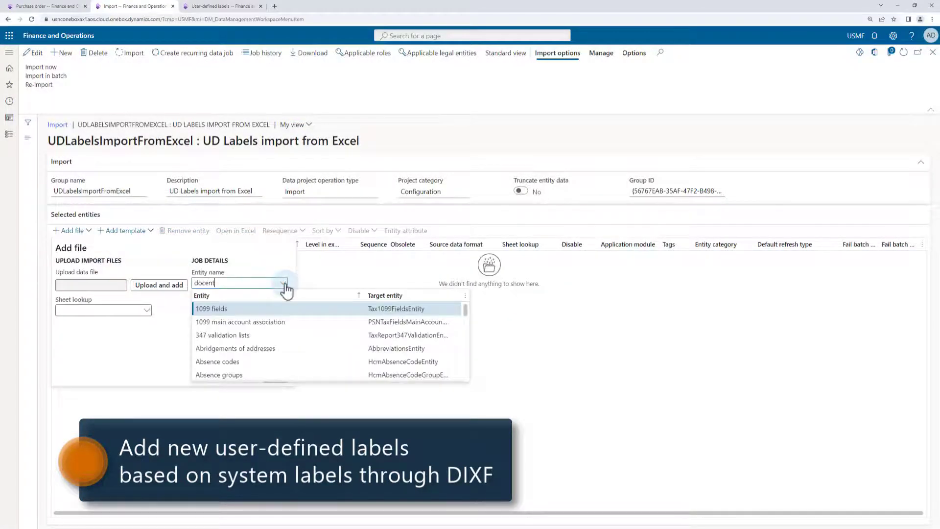
pyautogui.write('ric')
pyautogui.scroll(-5, 337, 338)
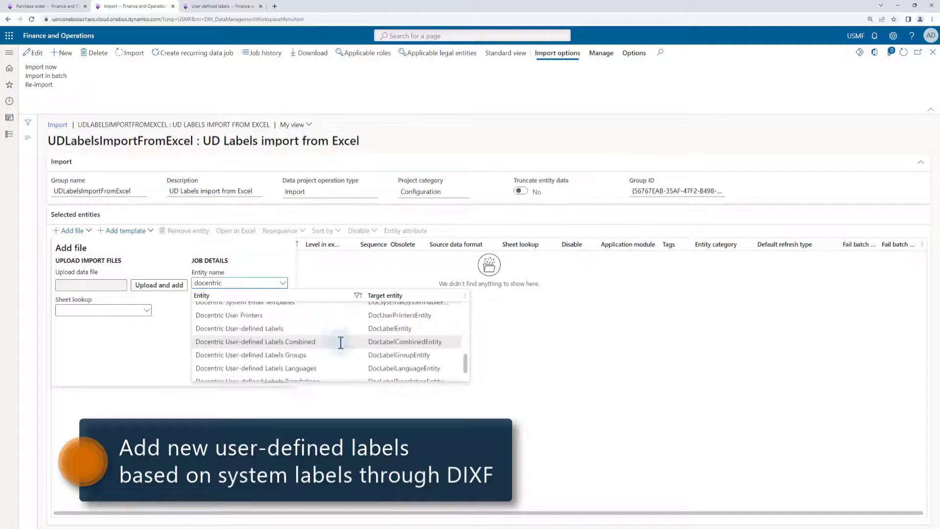
pyautogui.click(292, 330)
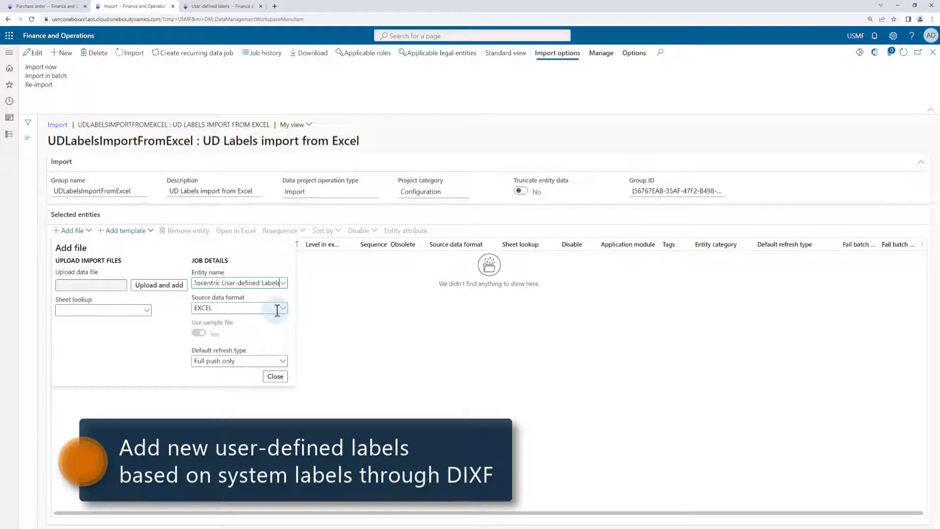
# Upload the workbook UDLabelsExportToExcel-Docentric User-defined Labels (1) for the entity and run the import immediately
pyautogui.click(158, 285)
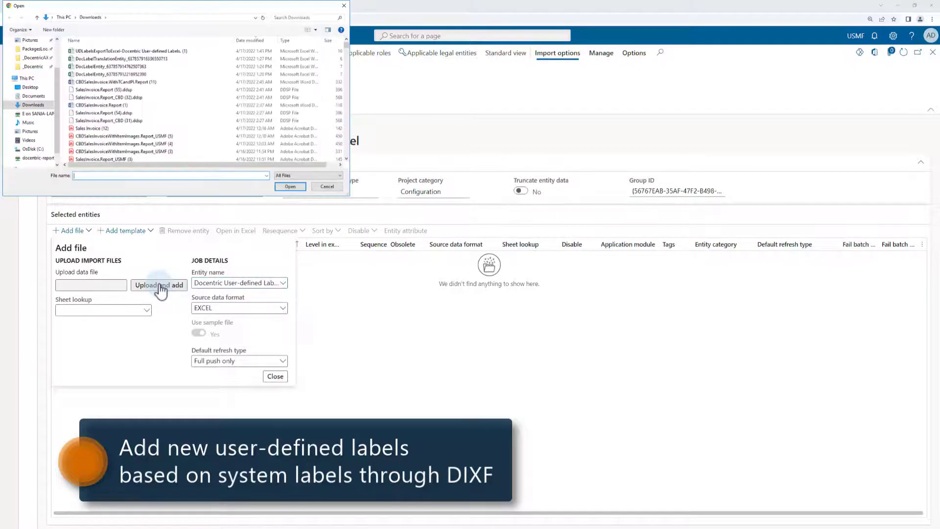
pyautogui.doubleClick(195, 52)
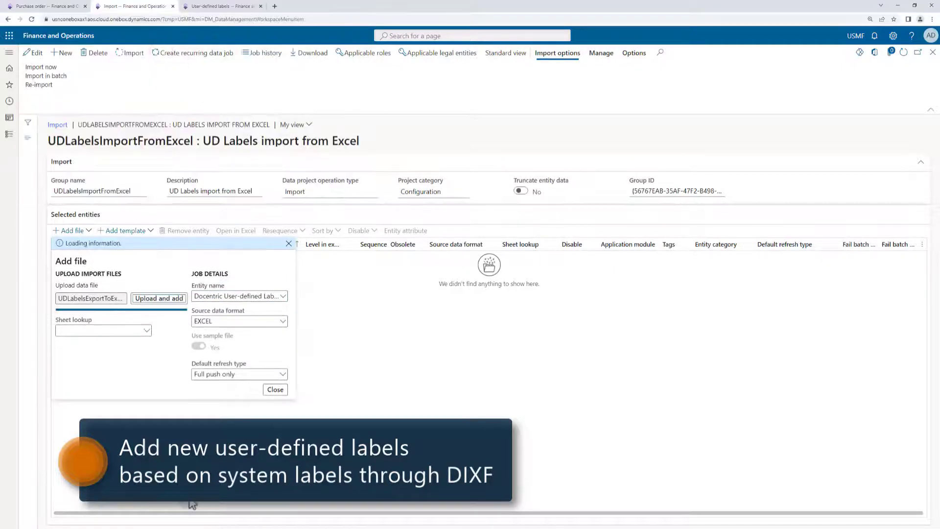
pyautogui.click(276, 390)
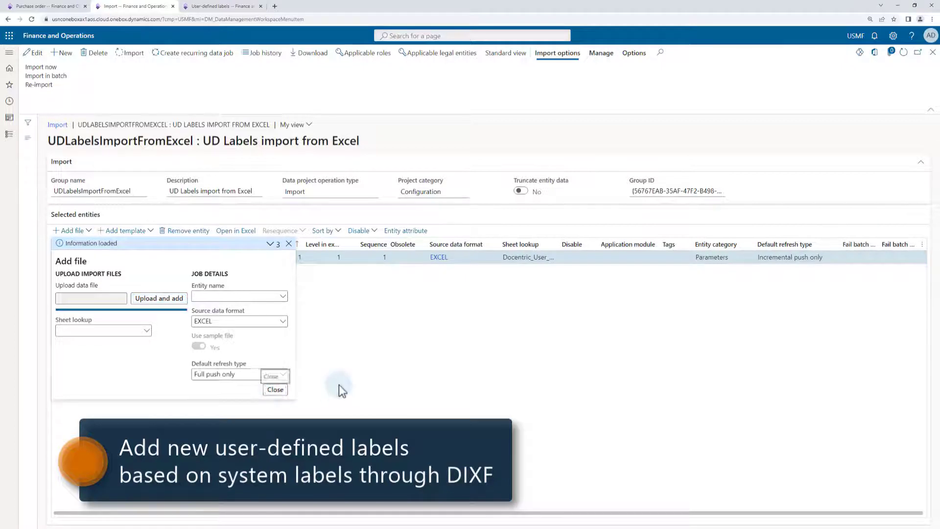
pyautogui.click(35, 67)
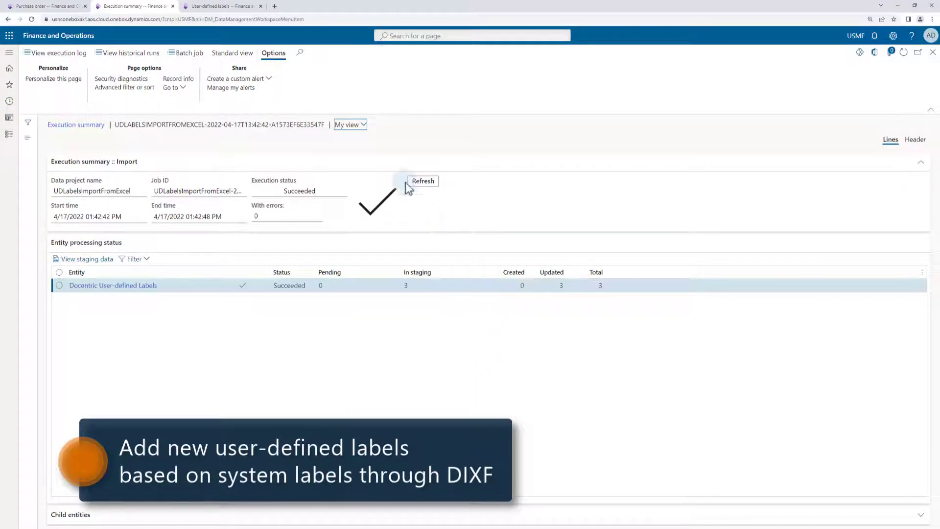
# Refresh the user-defined labels list and open UDSys113810 to check its translations
pyautogui.click(216, 6)
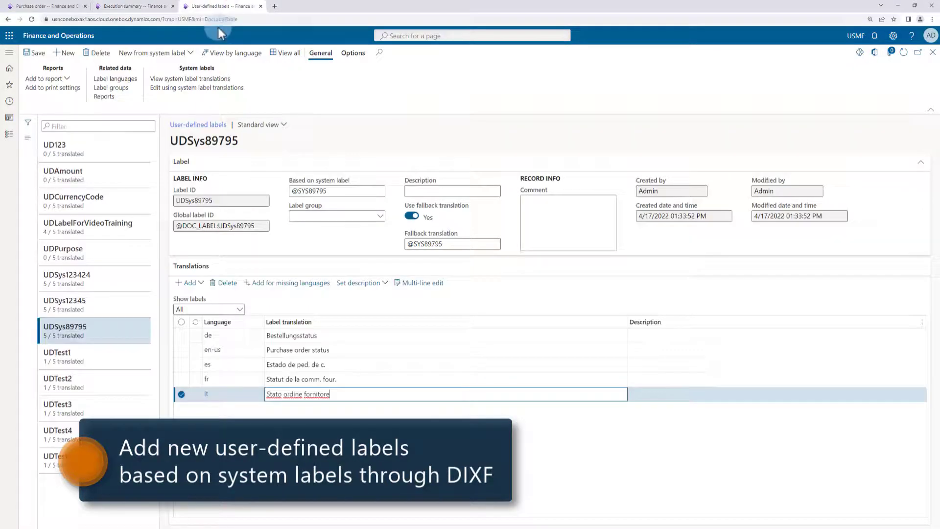
pyautogui.click(903, 52)
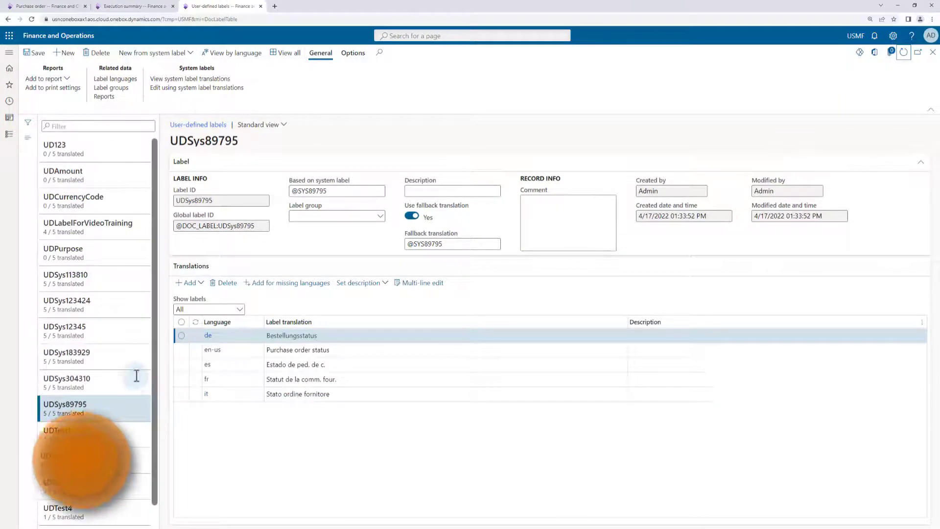
pyautogui.click(109, 279)
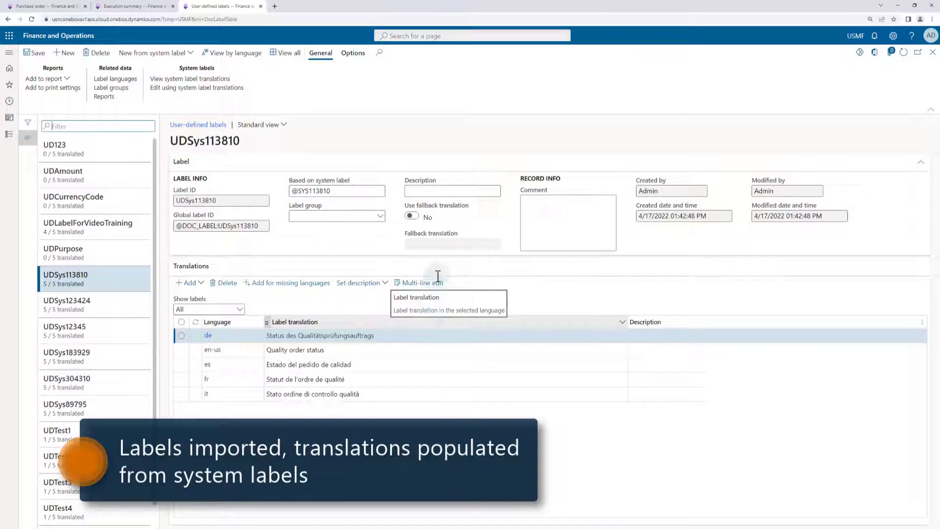
# Add Slovenian (sl) as a new language in the label languages
pyautogui.click(115, 81)
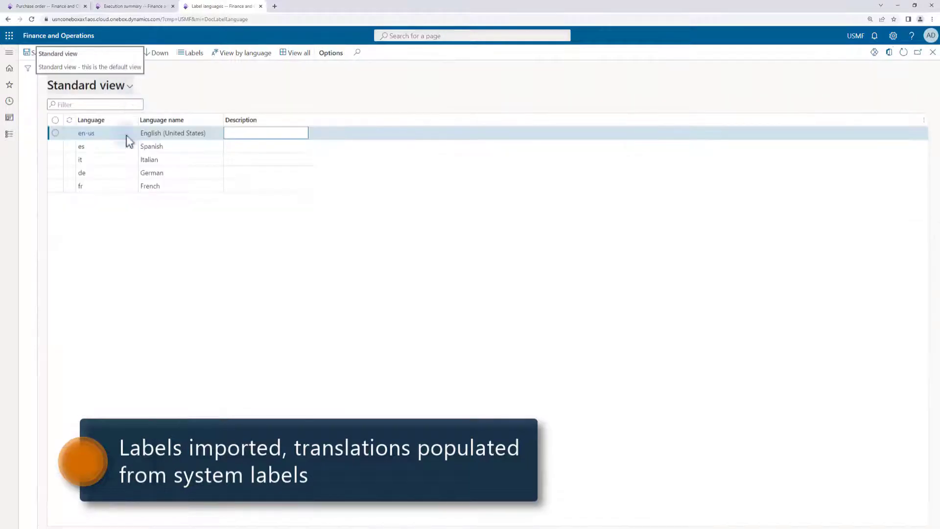
pyautogui.hotkey('alt', 'n')
pyautogui.write('sl')
pyautogui.press('Tab')
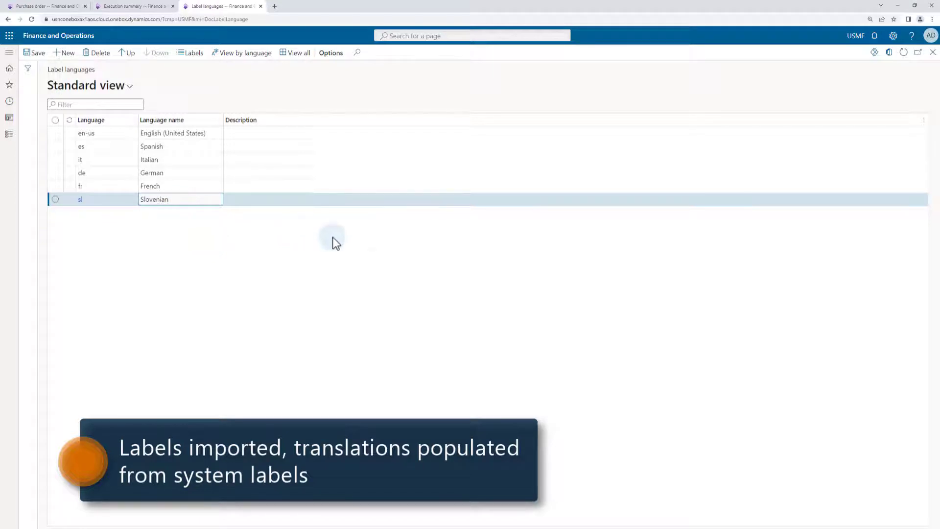
# Return to the user-defined labels list, select all labels and add translations for their missing languages
pyautogui.press('Escape')
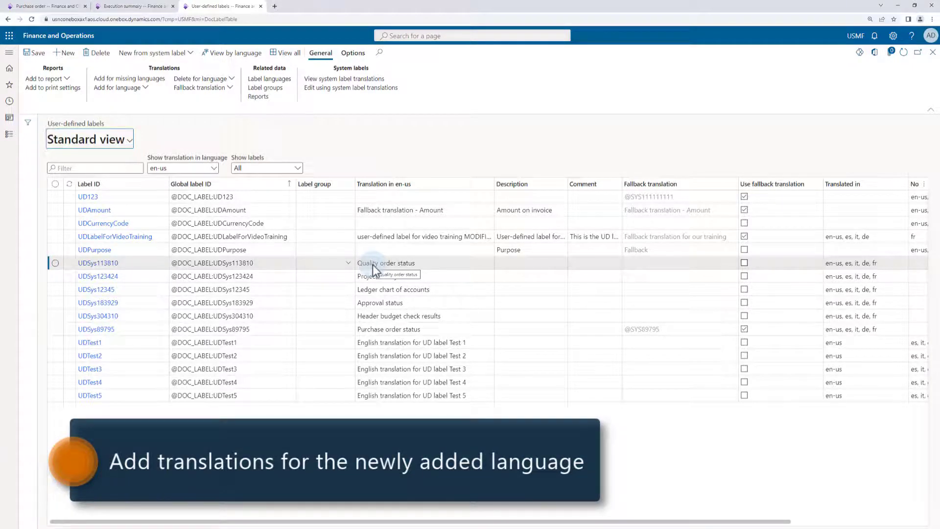
pyautogui.click(55, 184)
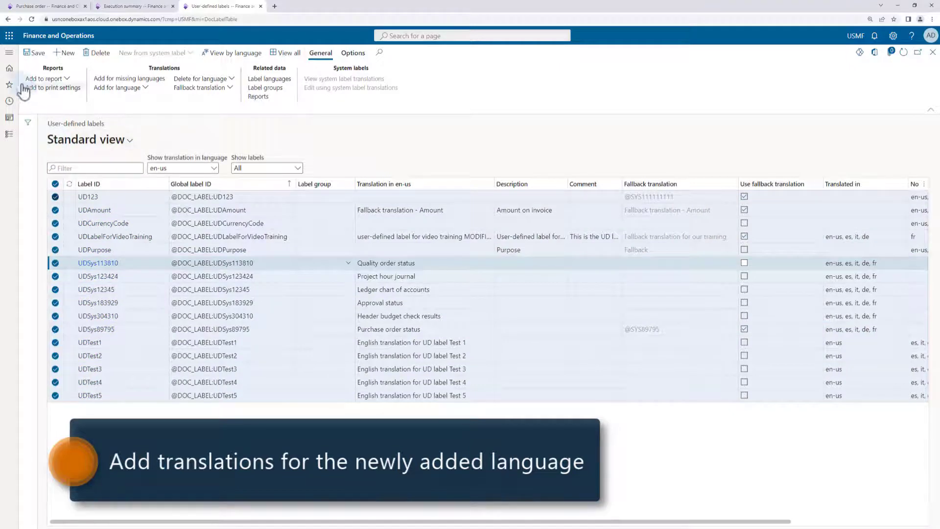
pyautogui.click(111, 80)
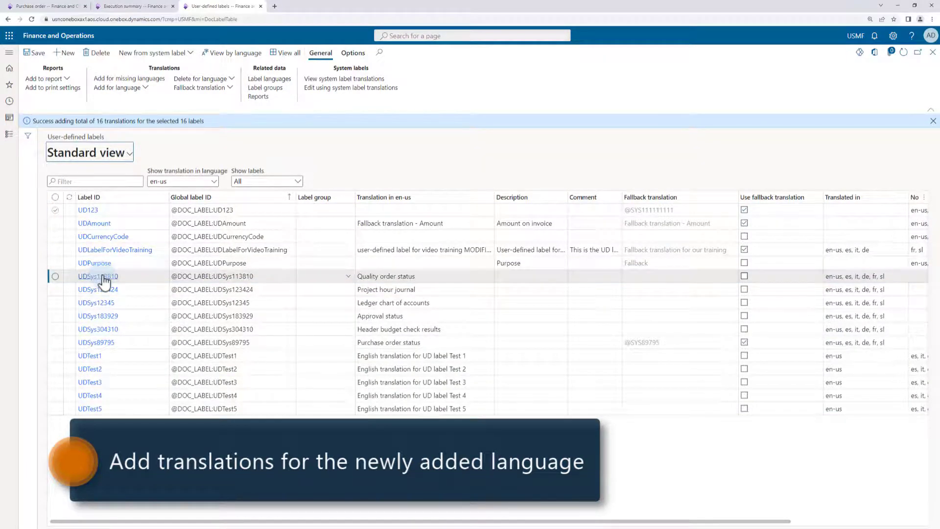
# Open label UDSys183929 and replace its sl translation with "Status odobritve"
pyautogui.click(97, 318)
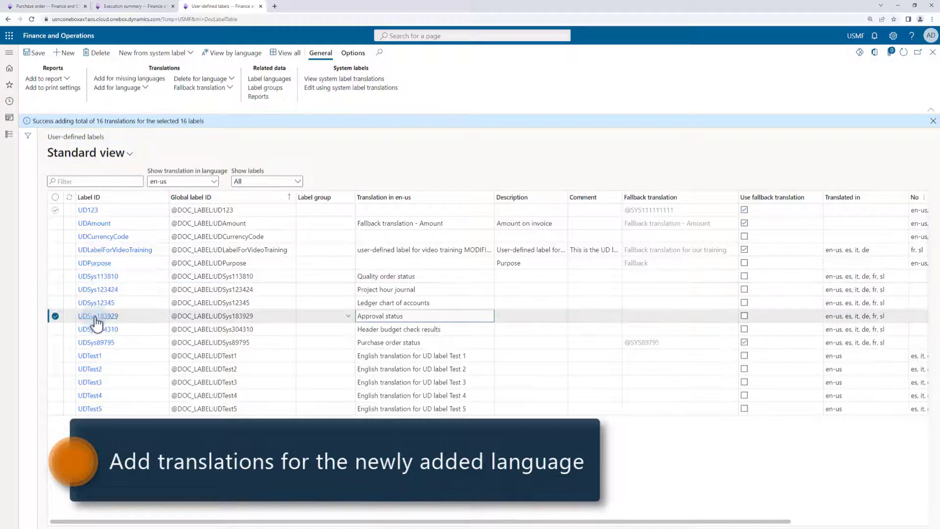
pyautogui.click(96, 318)
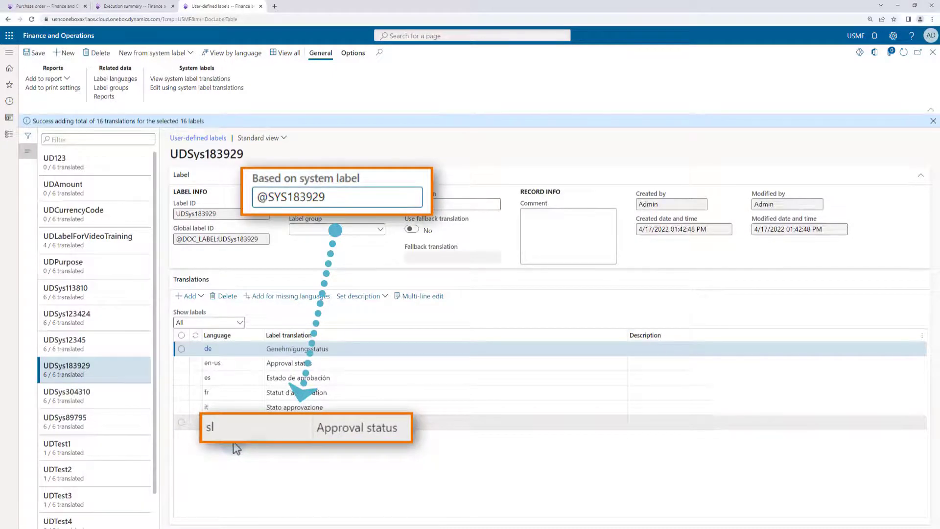
pyautogui.click(319, 423)
pyautogui.moveTo(316, 422); pyautogui.dragTo(270, 424)
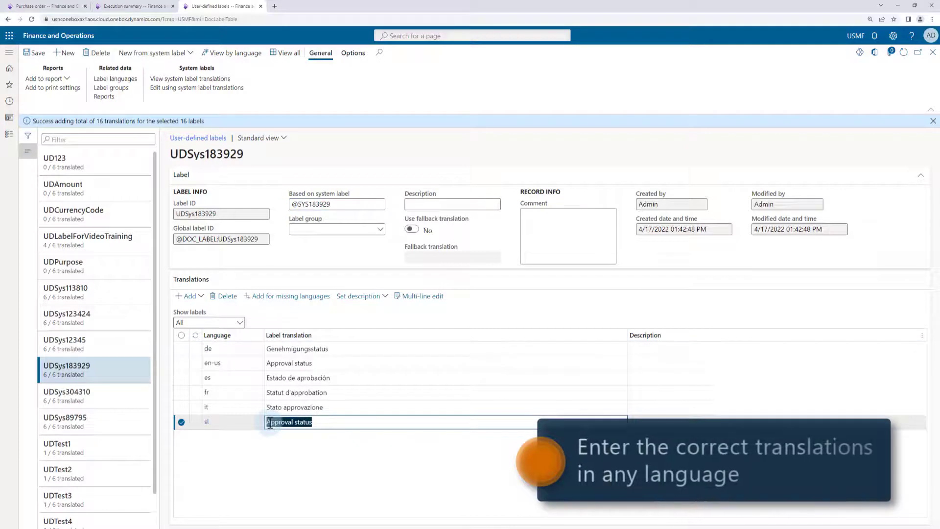
pyautogui.press('BackSpace')
pyautogui.write('Status odobritve')
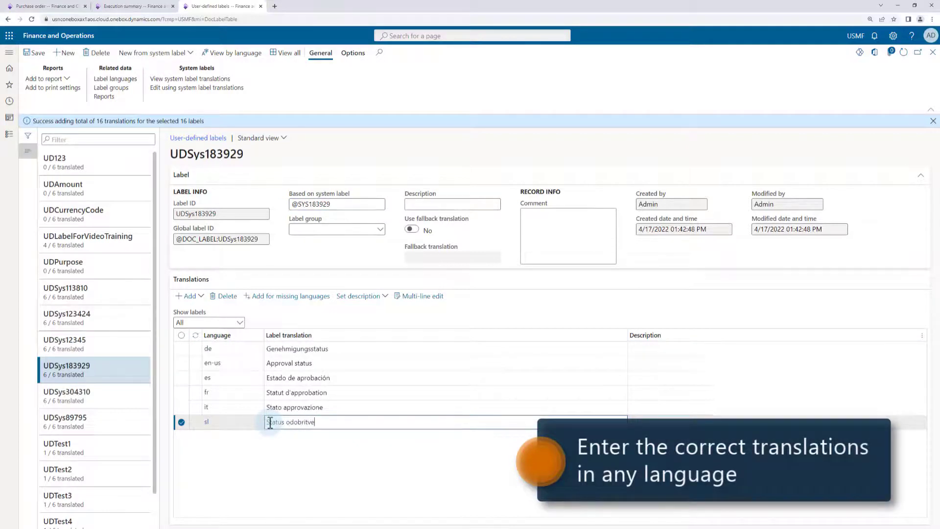
pyautogui.click(336, 408)
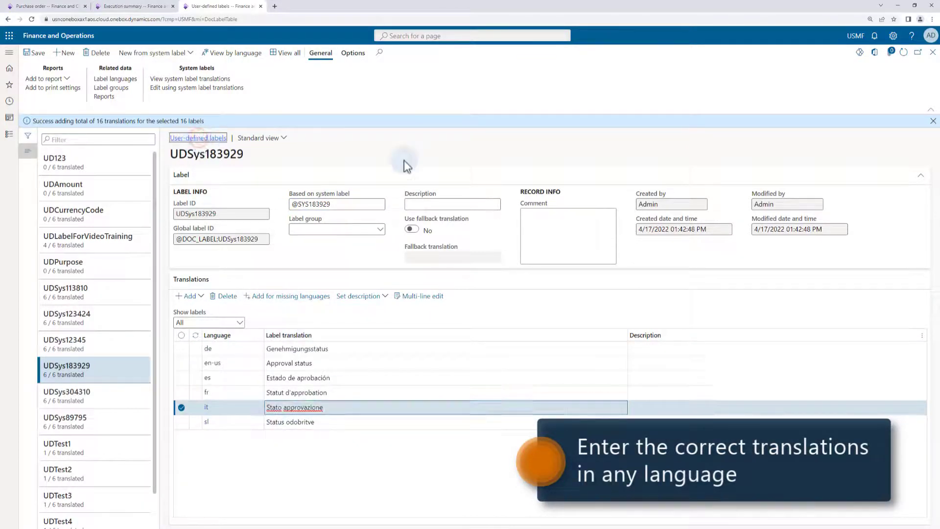
# Open label UDSys304310 and replace its sl translation with "Rezultat preverjanja budžeta"
pyautogui.click(97, 332)
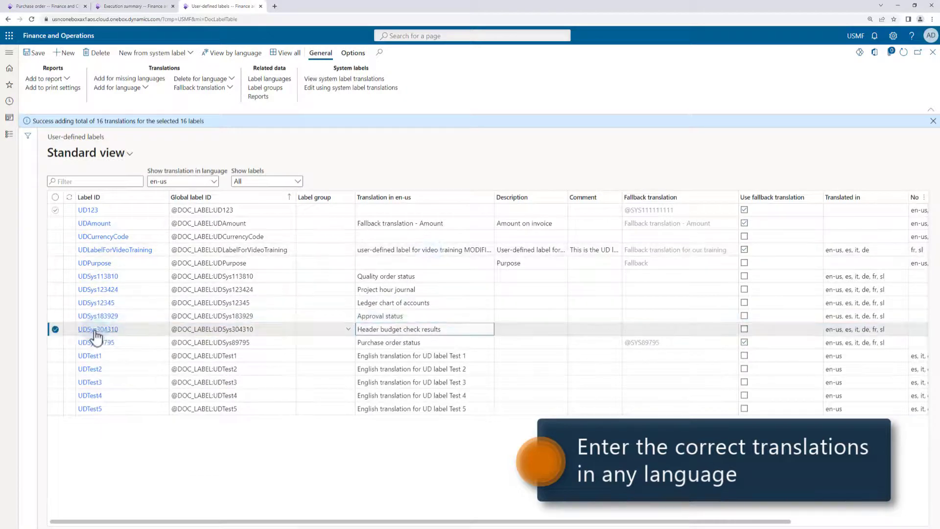
pyautogui.click(95, 330)
pyautogui.click(365, 421)
pyautogui.moveTo(363, 421); pyautogui.dragTo(265, 421)
pyautogui.write('Rezultat preverjanja b')
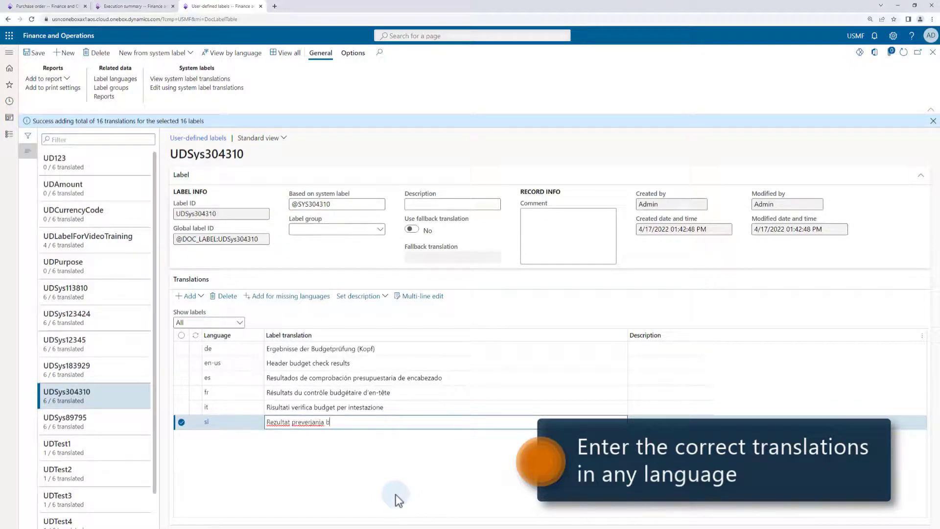
pyautogui.write('udžeta')
pyautogui.press('Up')
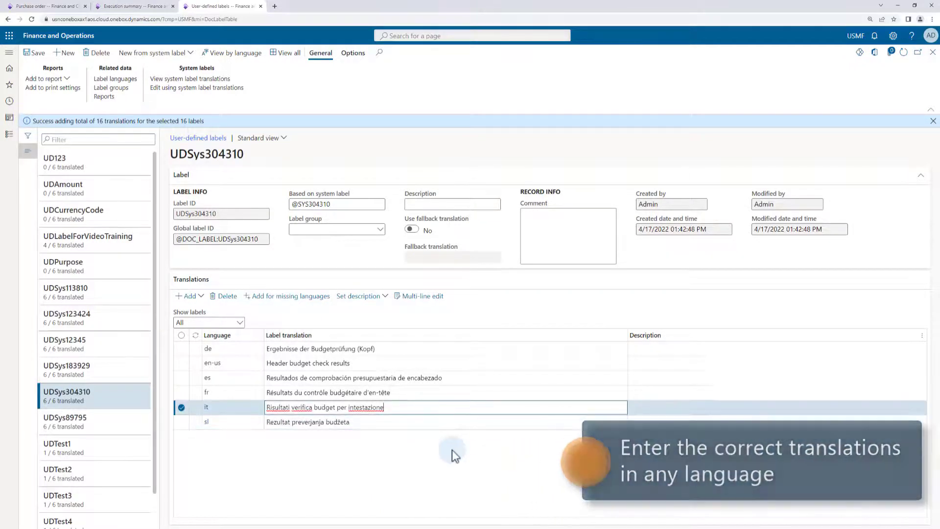